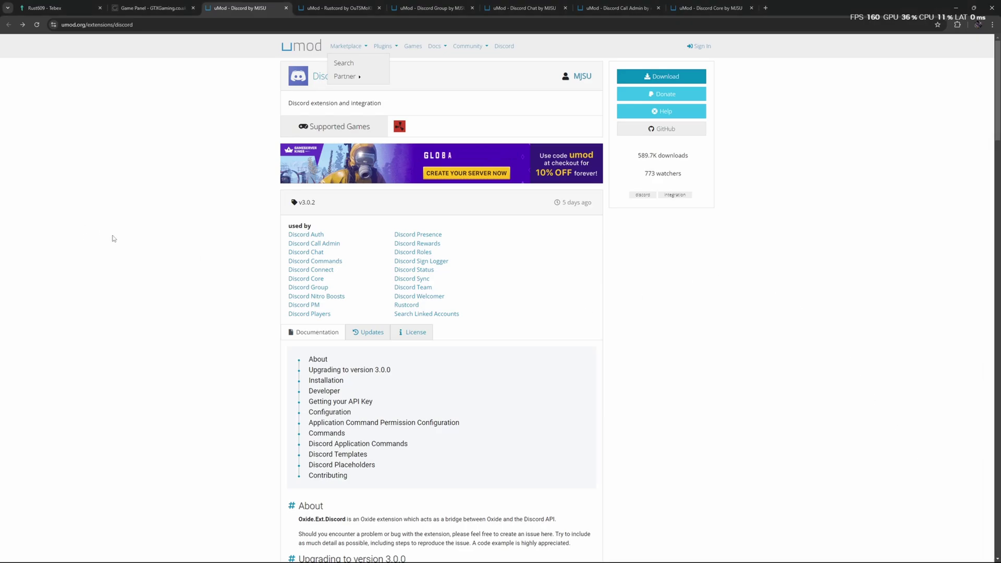
Examine the Discord extension page on uMod and the list of plugins that use it.
{"action": "left_click", "coordinate": [352, 14]}
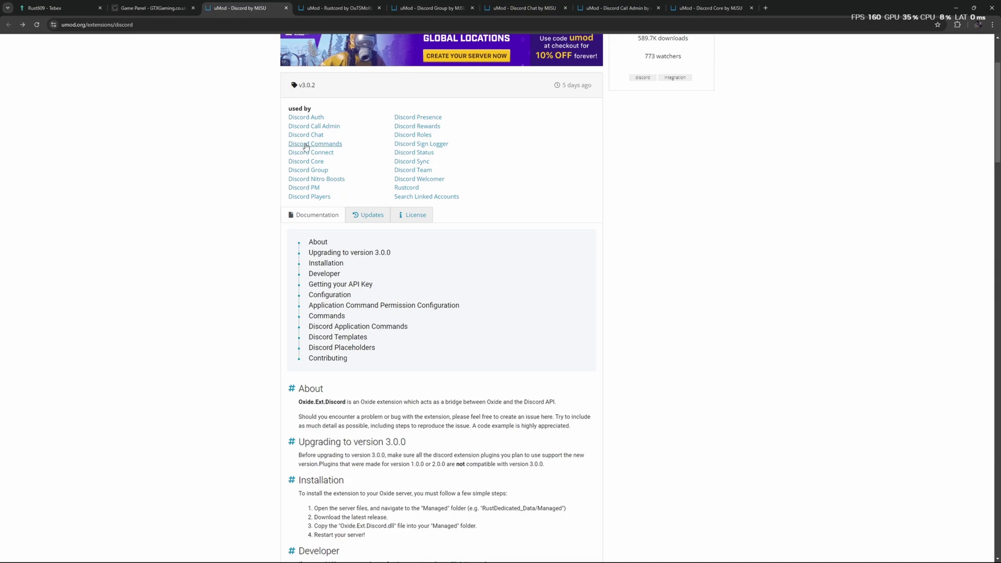
{"action": "left_click_drag", "start_coordinate": [480, 203], "coordinate": [484, 160]}
{"action": "left_click", "coordinate": [543, 170]}
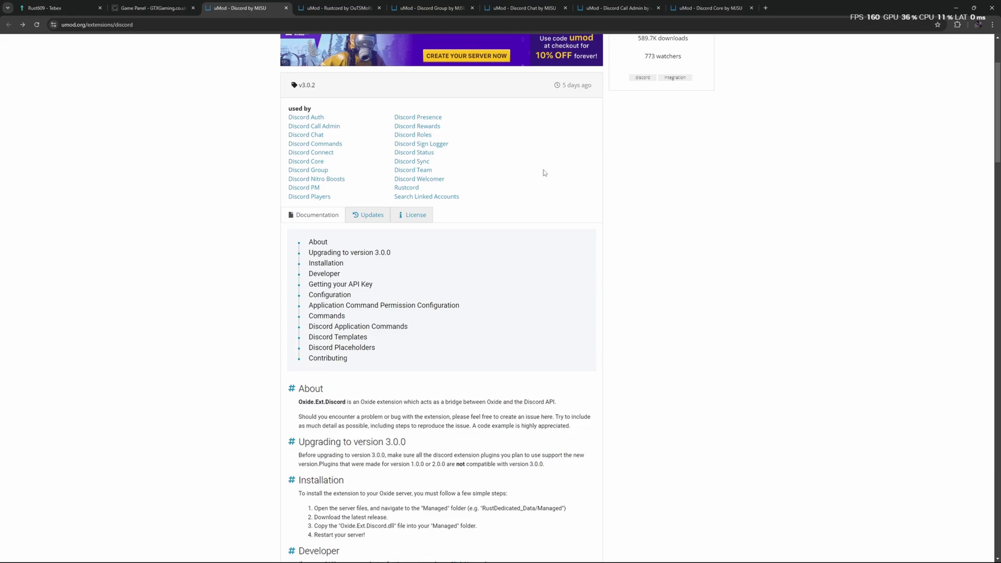
{"action": "scroll", "coordinate": [505, 278], "scroll_direction": "up", "scroll_amount": 3}
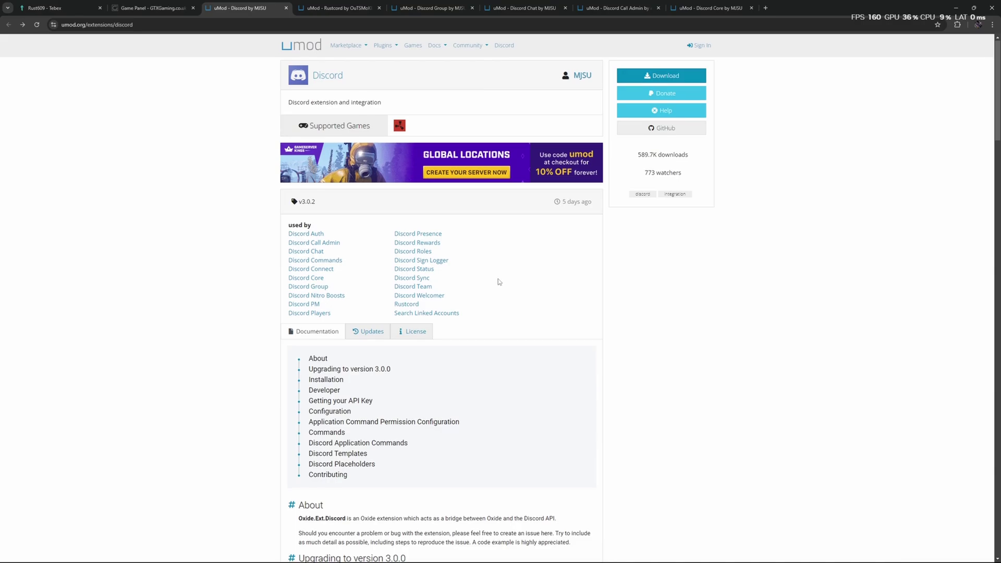
{"action": "scroll", "coordinate": [500, 279], "scroll_direction": "down", "scroll_amount": 1}
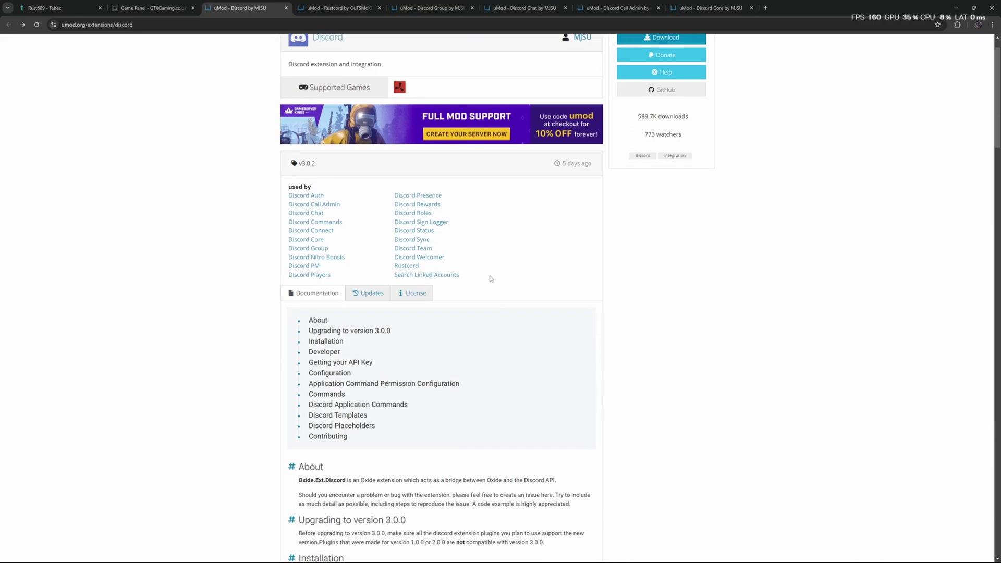
Review the Rustcord plugin page's feature list and check for Rustcord among the plugins that use the Discord extension.
{"action": "key", "text": "ctrl+Tab"}
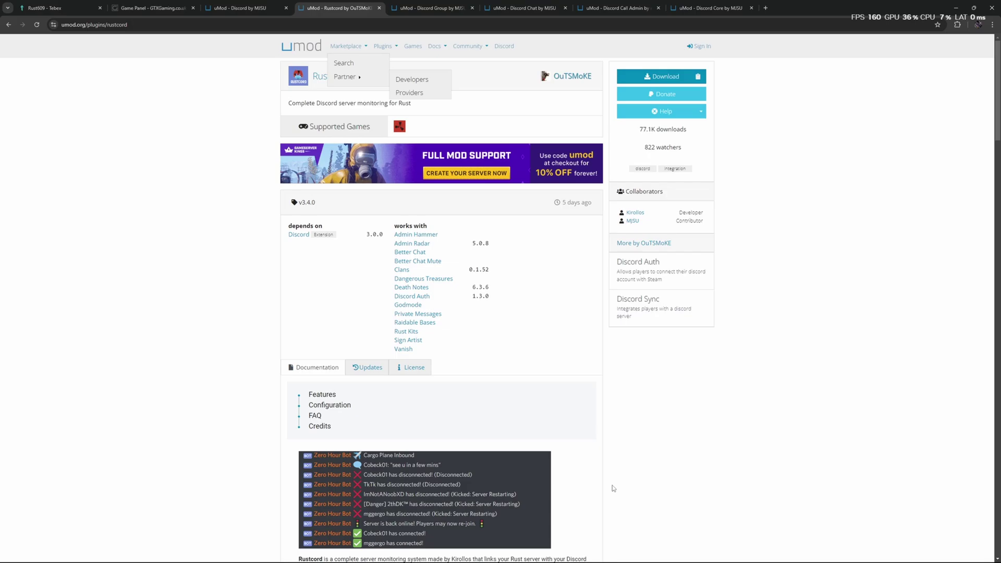
{"action": "key", "text": "ctrl+shift+Tab"}
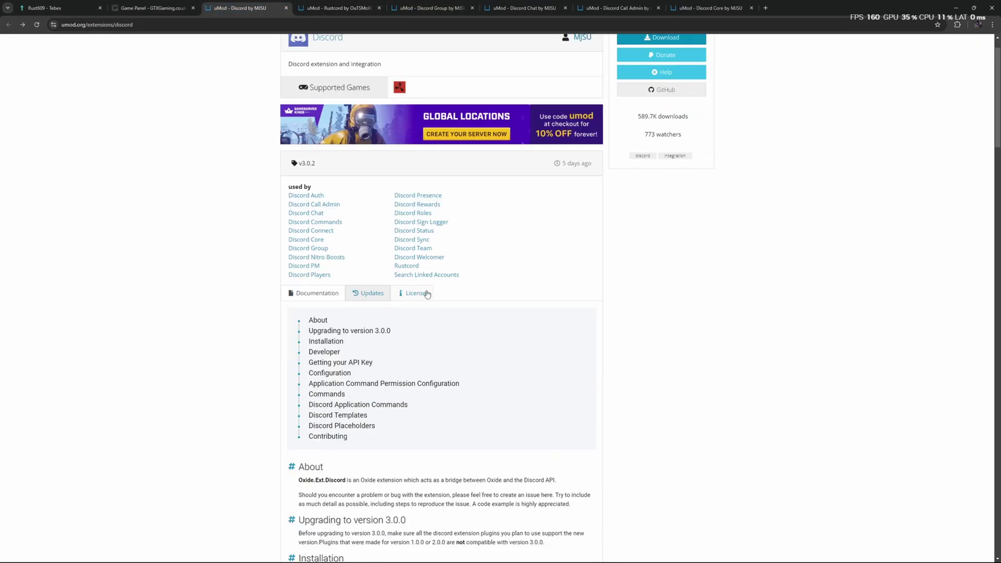
{"action": "key", "text": "ctrl+Tab"}
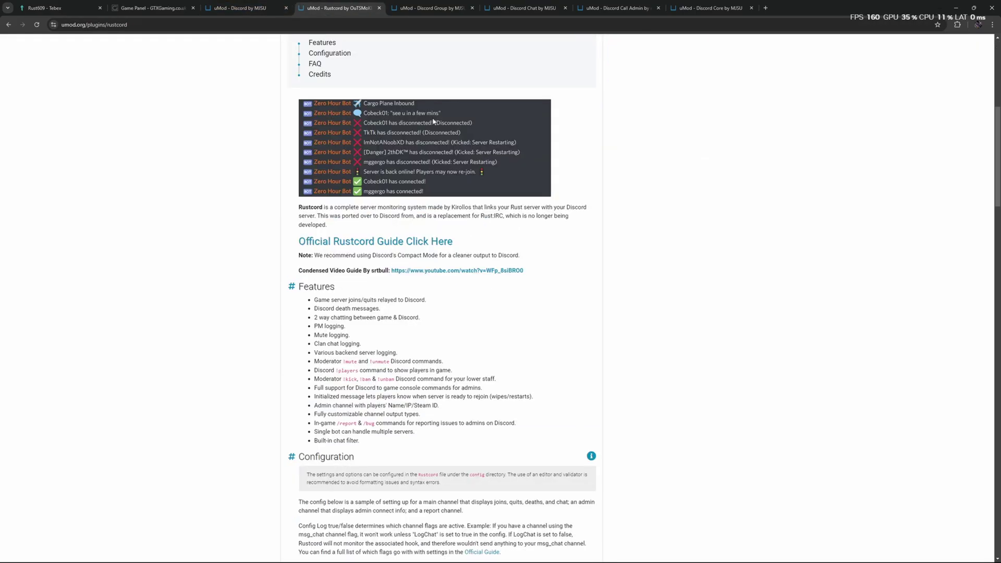
{"action": "left_click_drag", "start_coordinate": [359, 441], "coordinate": [313, 298]}
{"action": "left_click", "coordinate": [536, 379]}
{"action": "key", "text": "ctrl+shift+Tab"}
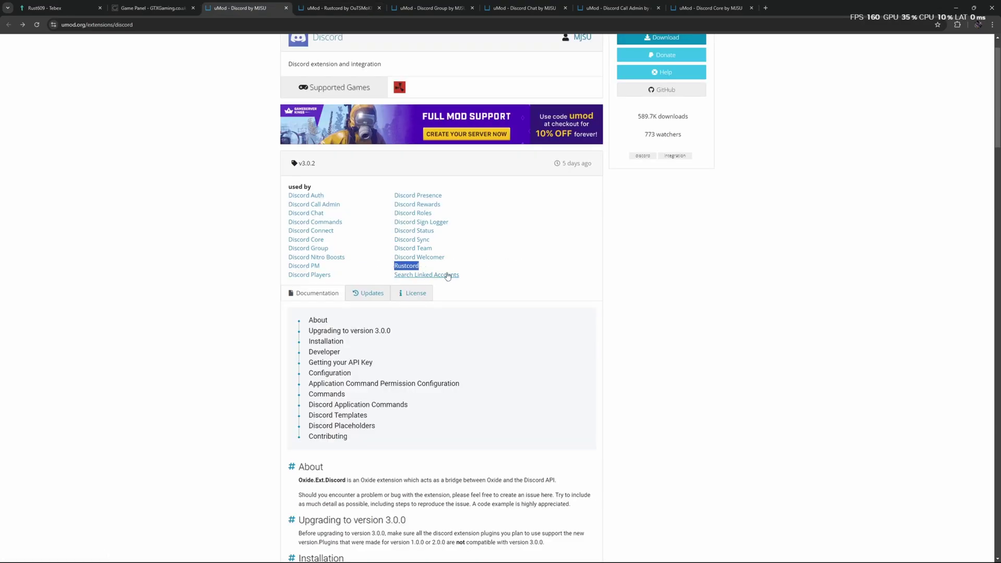
{"action": "left_click", "coordinate": [472, 272]}
{"action": "left_click_drag", "start_coordinate": [469, 280], "coordinate": [487, 239]}
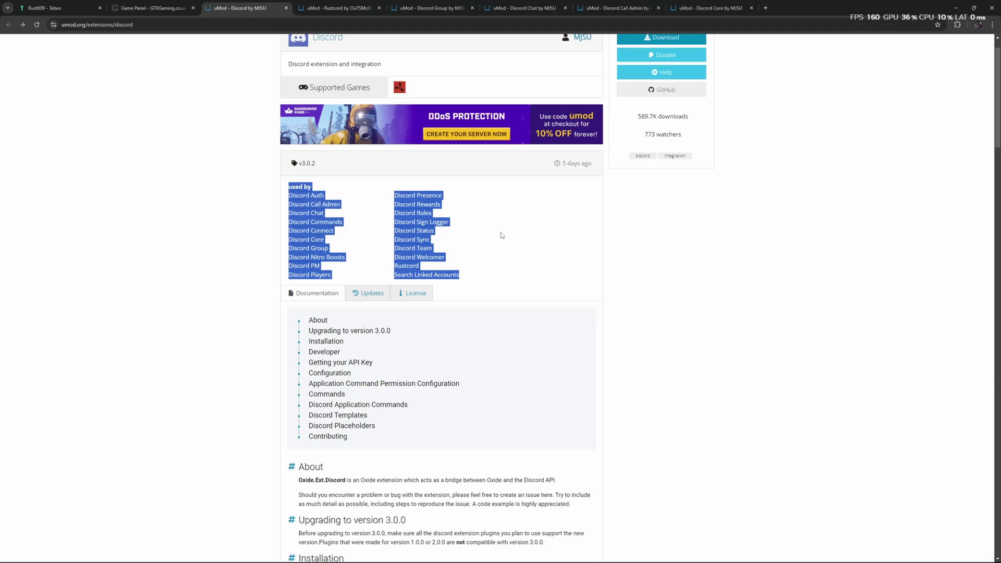
Look through the plugin pages for Discord Group, Discord Chat, Discord Call Admin and Discord Core, checking their dependencies.
{"action": "key", "text": "ctrl+Tab"}
{"action": "key", "text": "ctrl+Tab"}
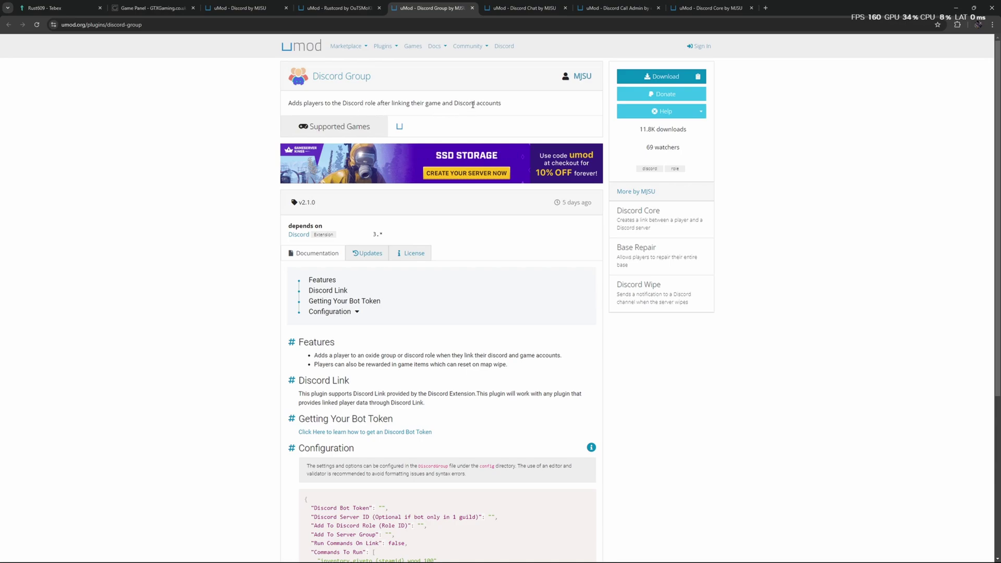
{"action": "key", "text": "ctrl+Tab"}
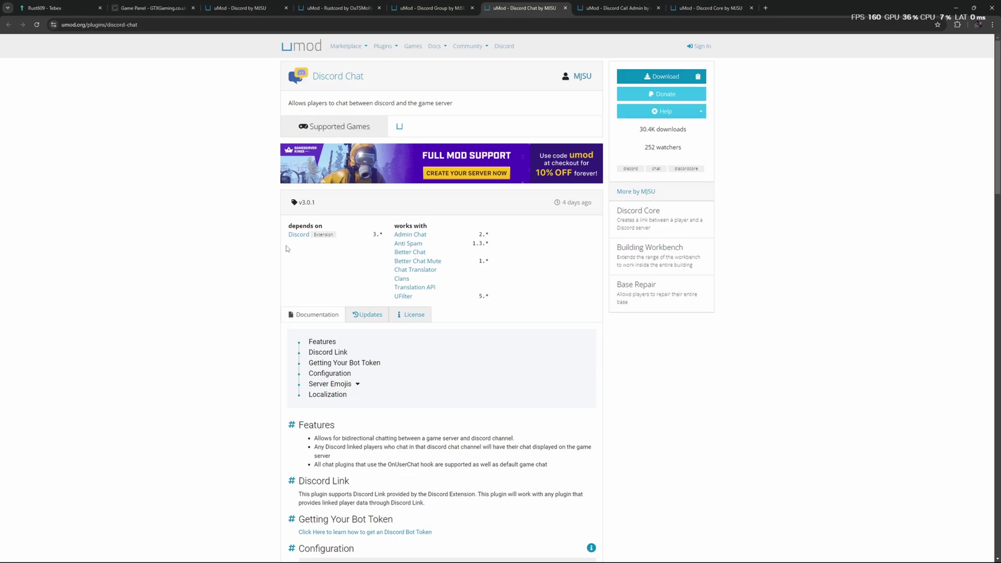
{"action": "key", "text": "ctrl+Tab"}
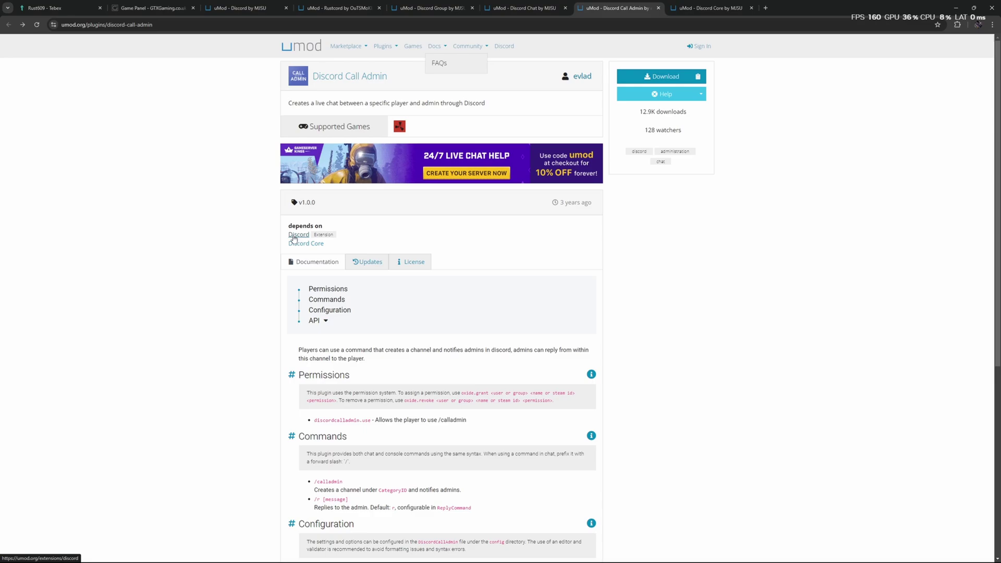
{"action": "key", "text": "ctrl+Tab"}
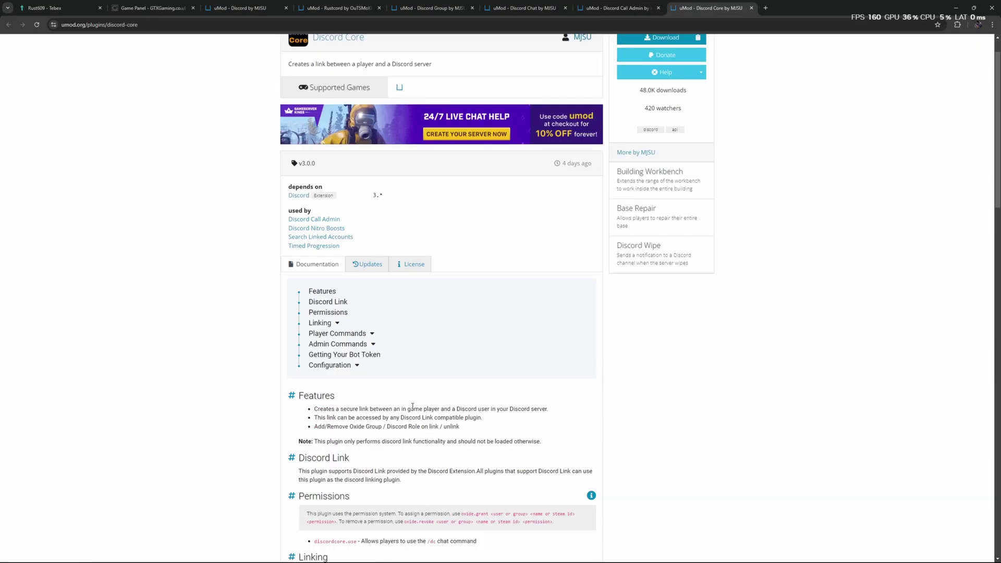
{"action": "key", "text": "ctrl+shift+Tab"}
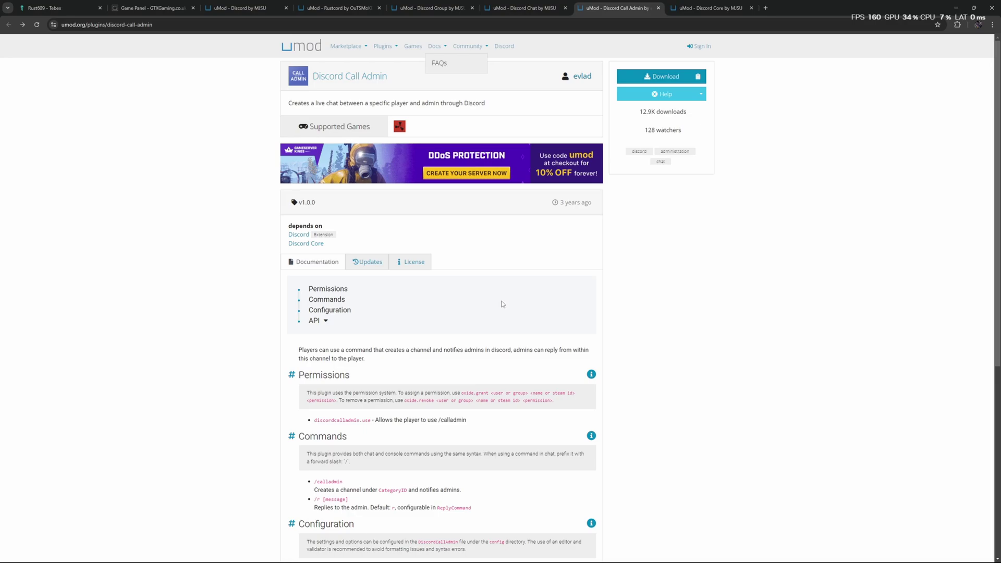
Consult the Discord extension's installation instructions, then switch to File Explorer and open the server's RustDedicated_Data/Managed folder.
{"action": "key", "text": "ctrl+3"}
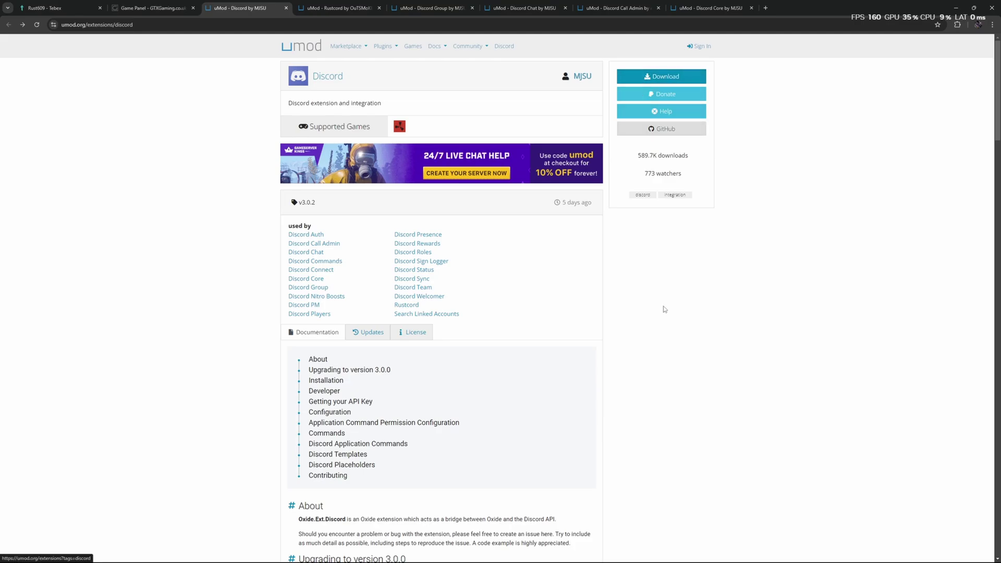
{"action": "scroll", "coordinate": [664, 308], "scroll_direction": "down", "scroll_amount": 5}
{"action": "left_click_drag", "start_coordinate": [421, 352], "coordinate": [449, 354]}
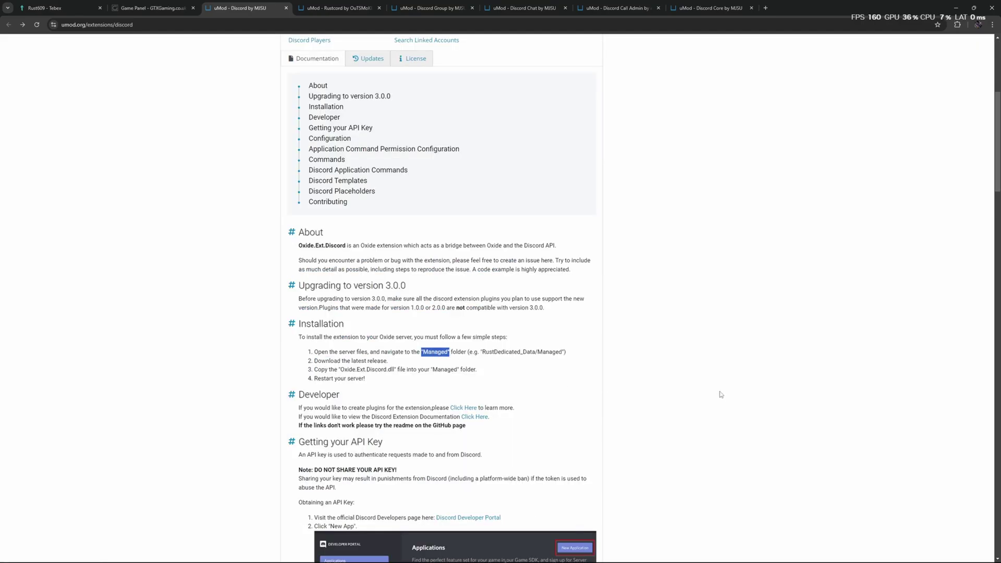
{"action": "key", "text": "alt+Tab"}
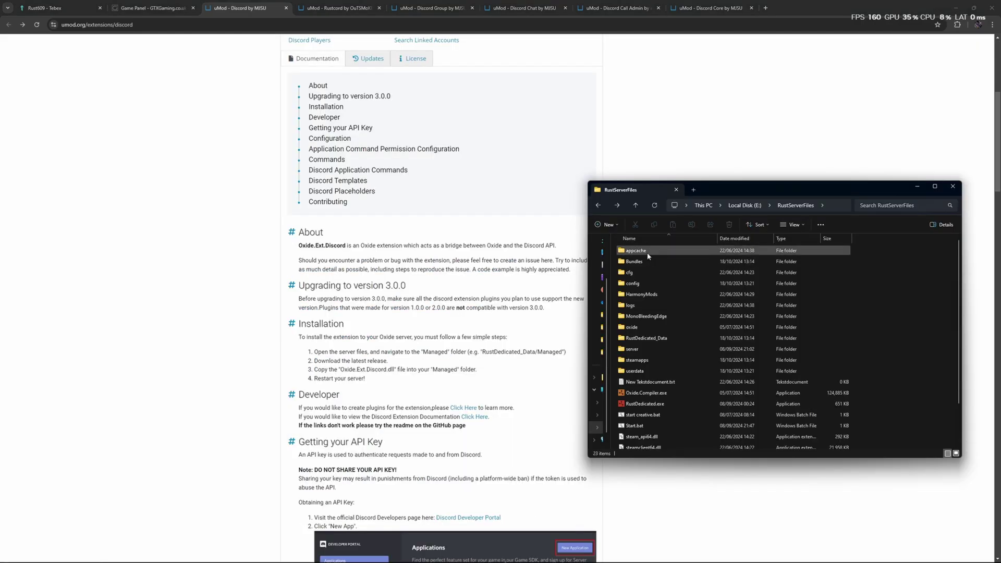
{"action": "double_click", "coordinate": [639, 338]}
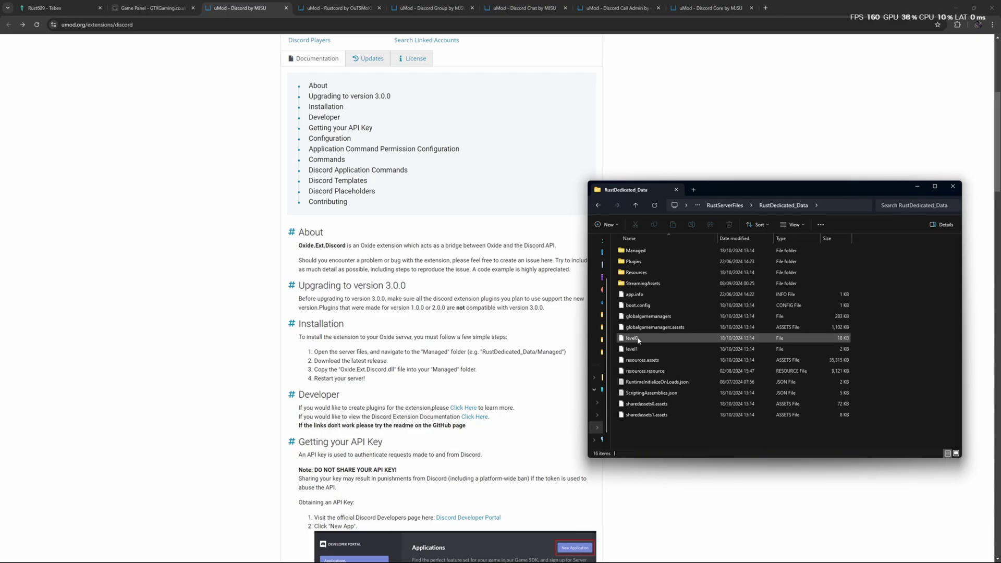
{"action": "double_click", "coordinate": [641, 252]}
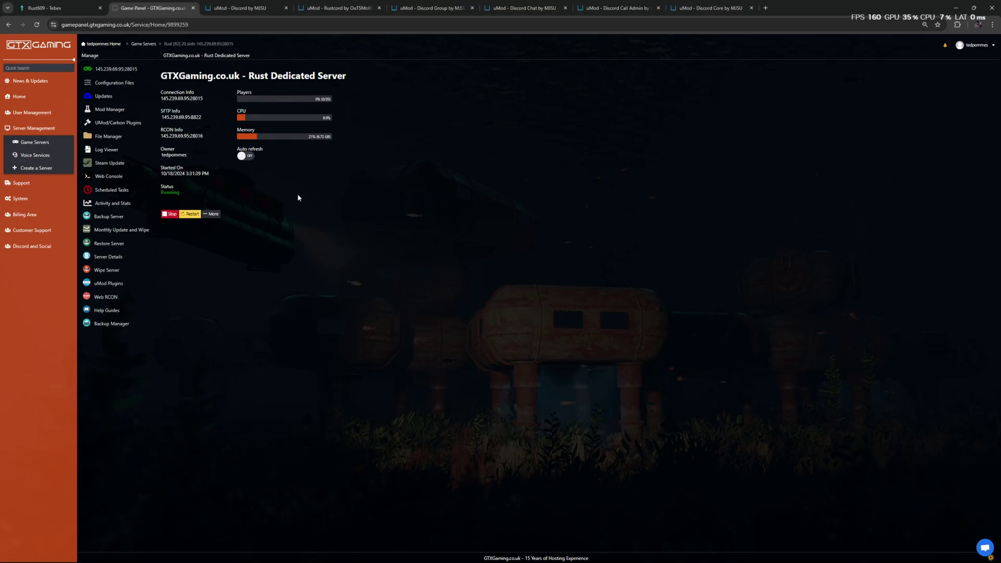
Open the Mod Manager for the Rust server in the GTXGaming game panel.
{"action": "left_click", "coordinate": [118, 113]}
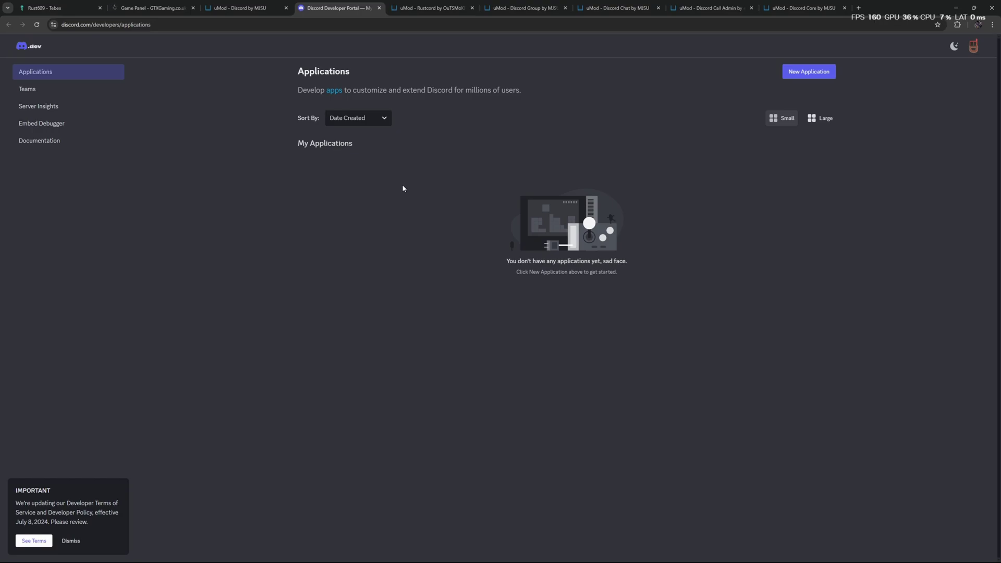
Create a new application named "academy demo bot" in the Discord Developer Portal, agreeing to the developer terms.
{"action": "left_click", "coordinate": [812, 73]}
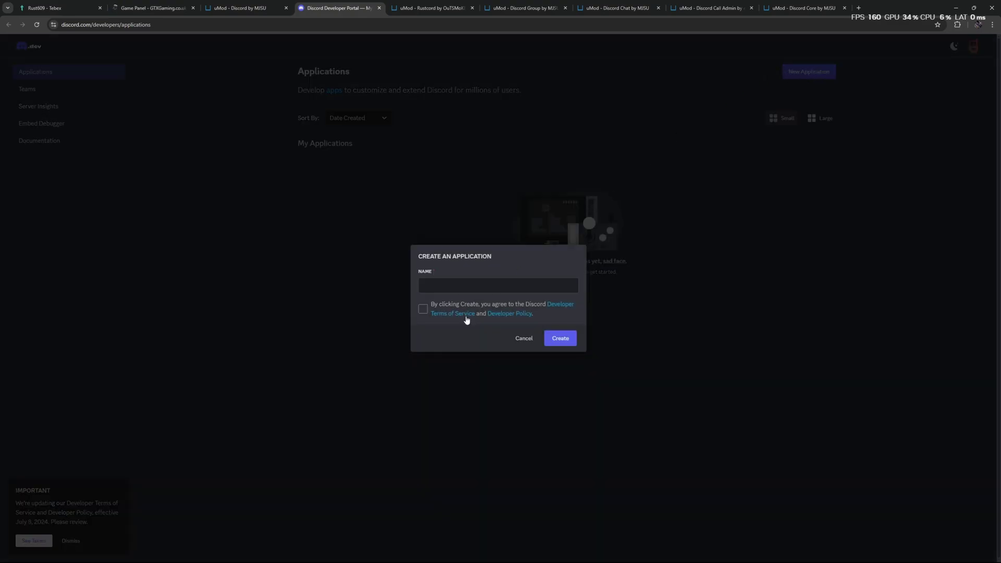
{"action": "type", "text": "academy demo bot"}
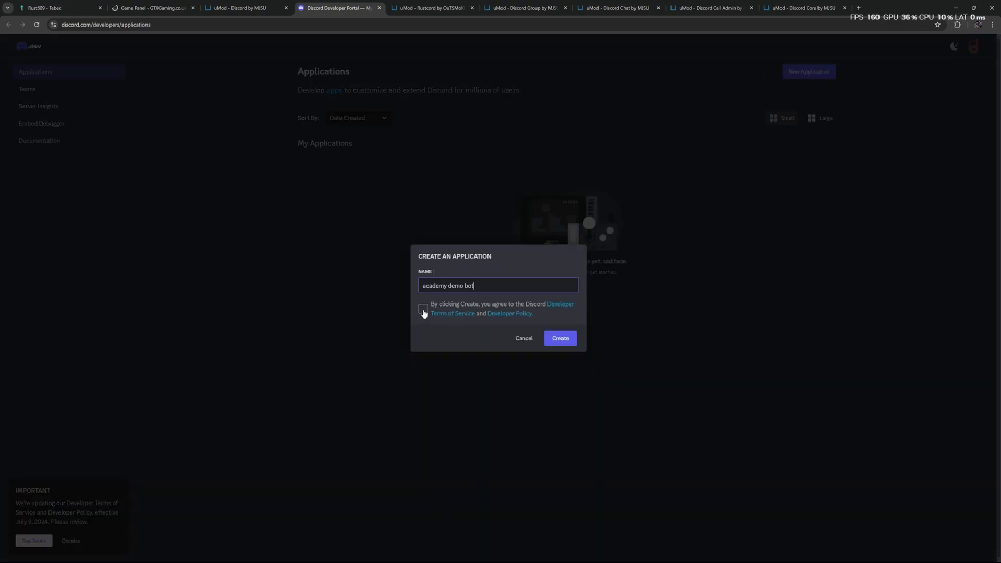
{"action": "left_click", "coordinate": [423, 310]}
{"action": "left_click", "coordinate": [558, 339]}
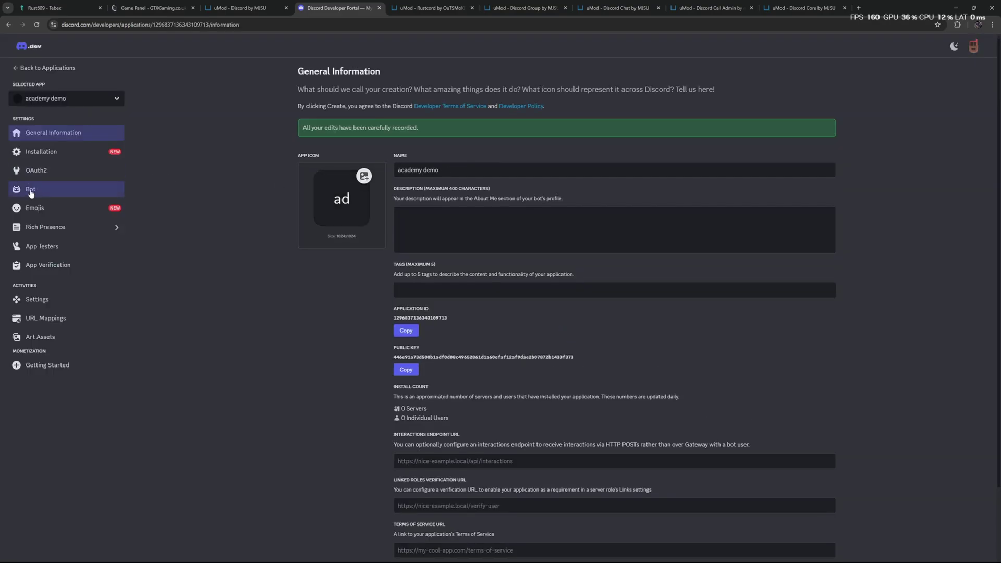
Enable the Presence, Server Members and Message Content intents for the bot and save the changes.
{"action": "left_click", "coordinate": [31, 190]}
{"action": "scroll", "coordinate": [211, 275], "scroll_direction": "down", "scroll_amount": 5}
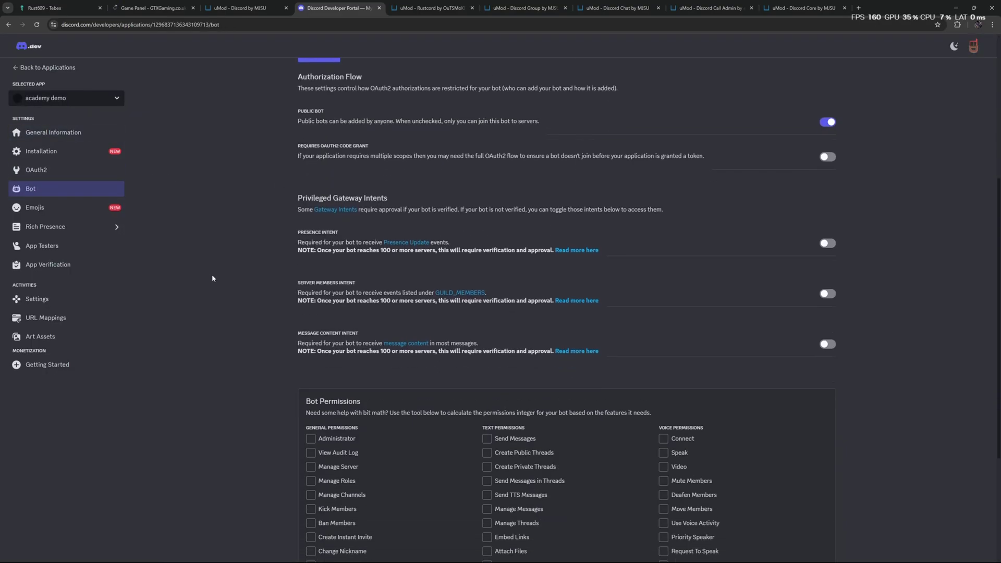
{"action": "left_click", "coordinate": [827, 233]}
{"action": "left_click", "coordinate": [827, 284]}
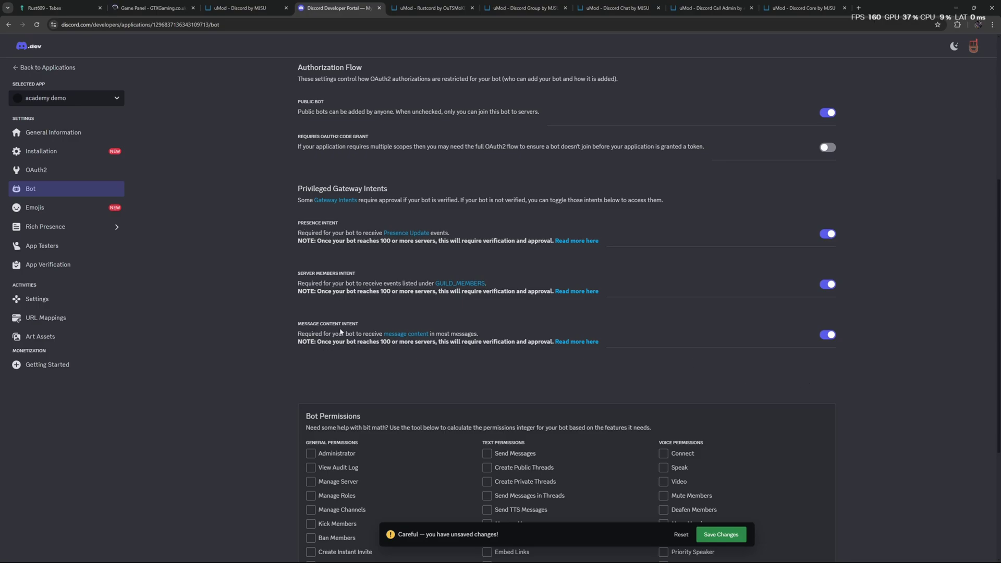
{"action": "scroll", "coordinate": [469, 417], "scroll_direction": "down", "scroll_amount": 1}
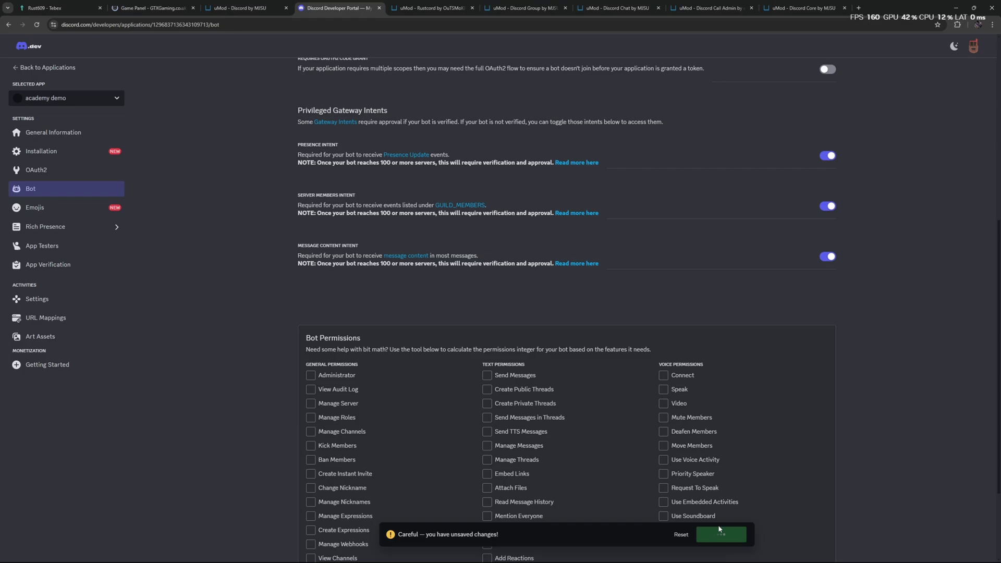
{"action": "left_click", "coordinate": [719, 533]}
Reset the bot's token, confirm the reset and copy the new token.
{"action": "scroll", "coordinate": [519, 336], "scroll_direction": "up", "scroll_amount": 5}
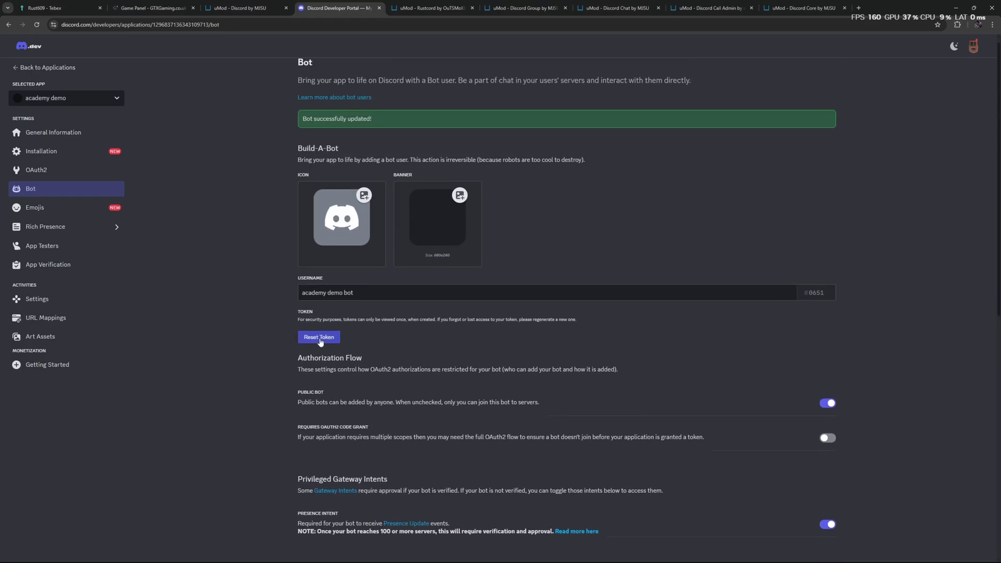
{"action": "left_click", "coordinate": [319, 337]}
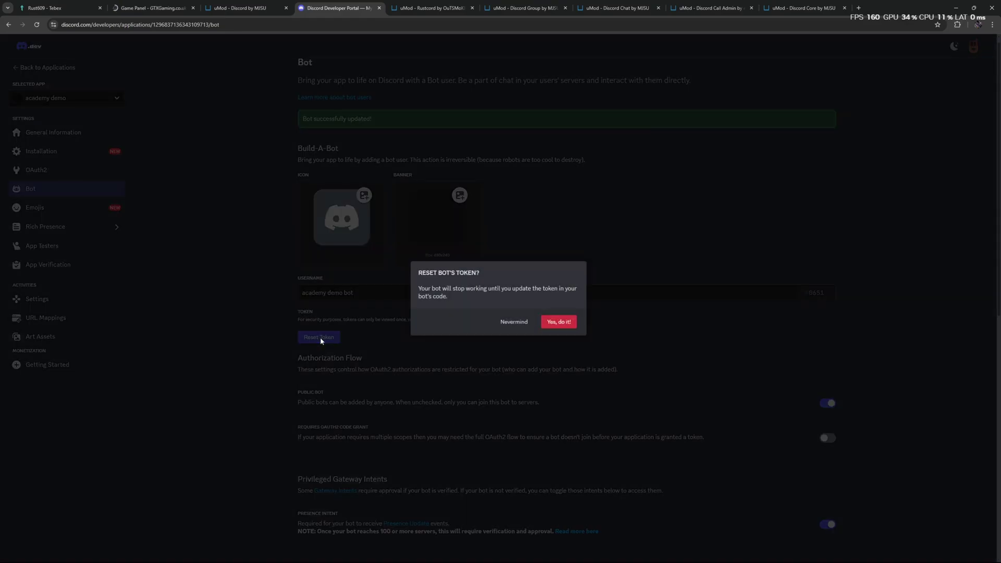
{"action": "left_click", "coordinate": [561, 323]}
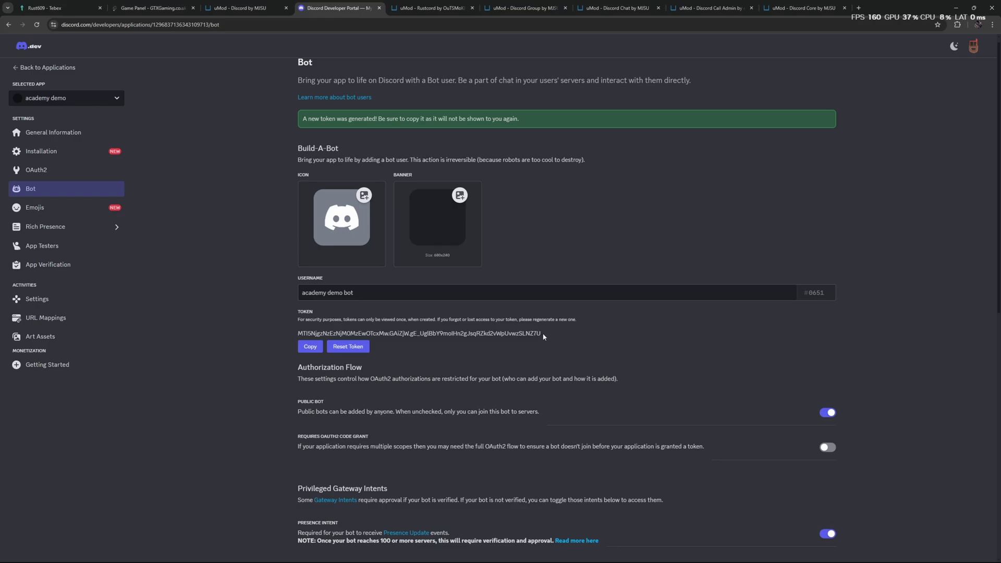
{"action": "left_click", "coordinate": [311, 346]}
Generate an OAuth2 invite URL with the bot scope and the Administrator permission.
{"action": "scroll", "coordinate": [316, 346], "scroll_direction": "down", "scroll_amount": 9}
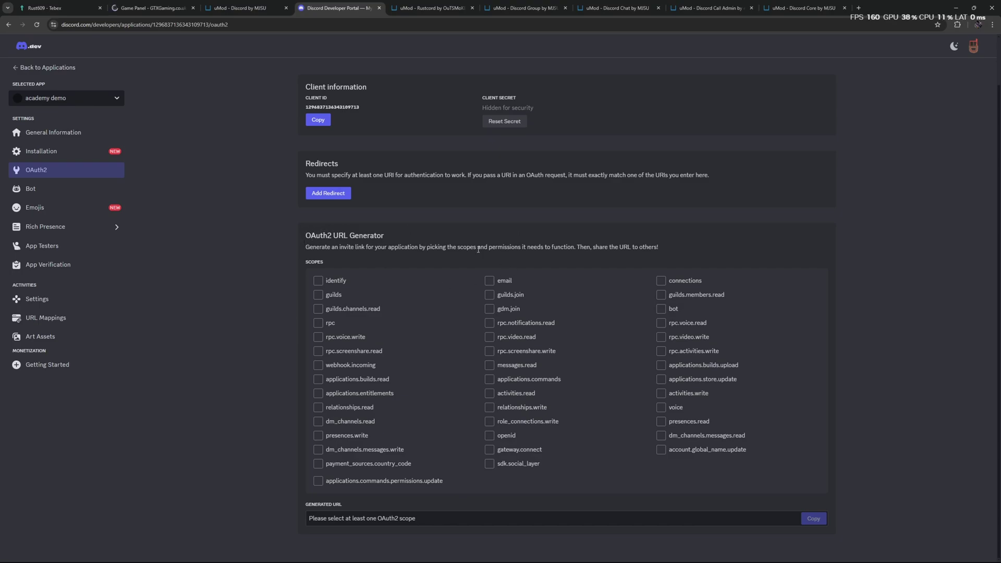
{"action": "left_click", "coordinate": [661, 308]}
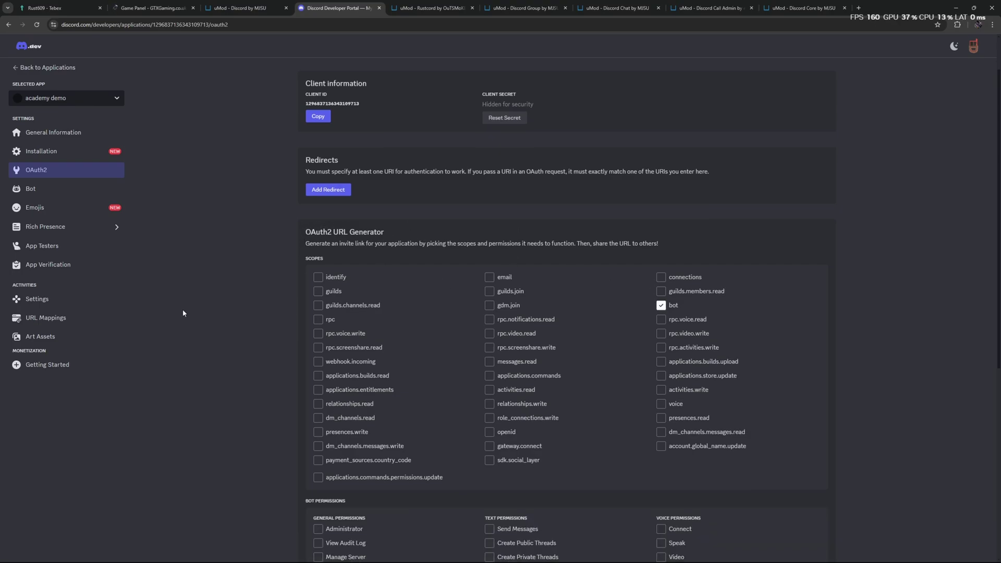
{"action": "scroll", "coordinate": [220, 322], "scroll_direction": "down", "scroll_amount": 3}
{"action": "left_click", "coordinate": [318, 378]}
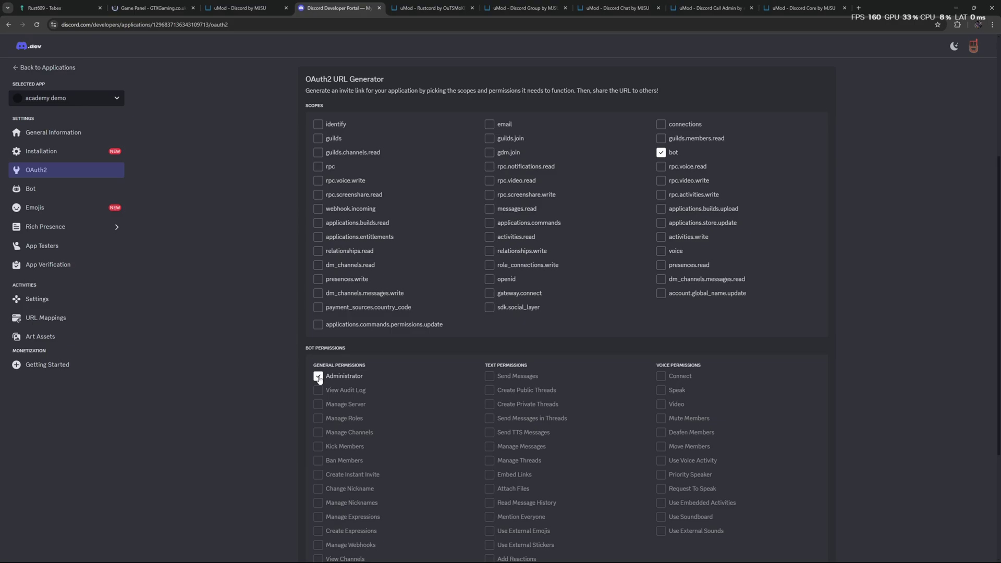
{"action": "scroll", "coordinate": [319, 378], "scroll_direction": "down", "scroll_amount": 3}
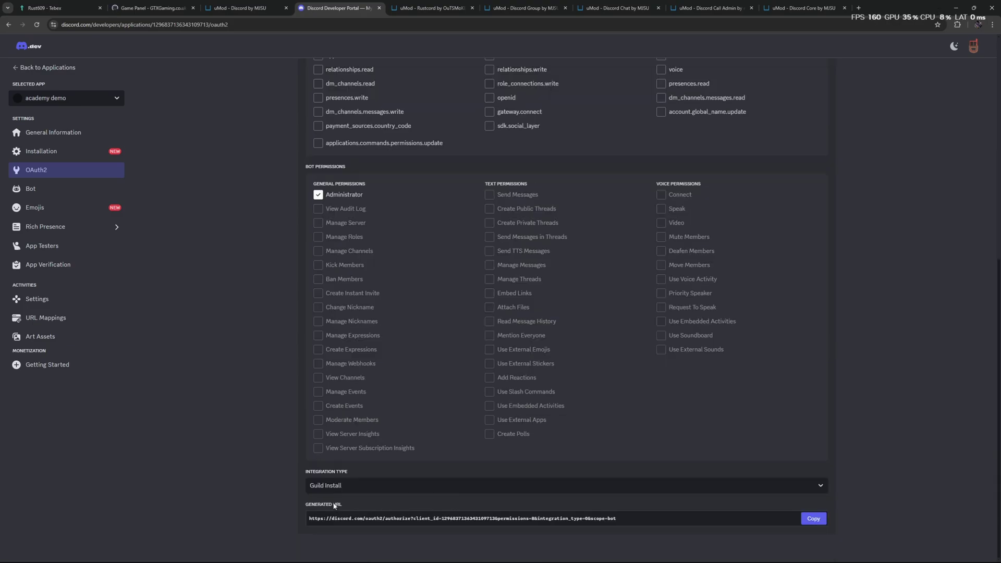
Copy the generated invite URL and open it in the browser to reach the bot's authorization page.
{"action": "left_click", "coordinate": [812, 518]}
{"action": "left_click_drag", "start_coordinate": [677, 520], "coordinate": [300, 520]}
{"action": "left_click_drag", "start_coordinate": [375, 516], "coordinate": [277, 27]}
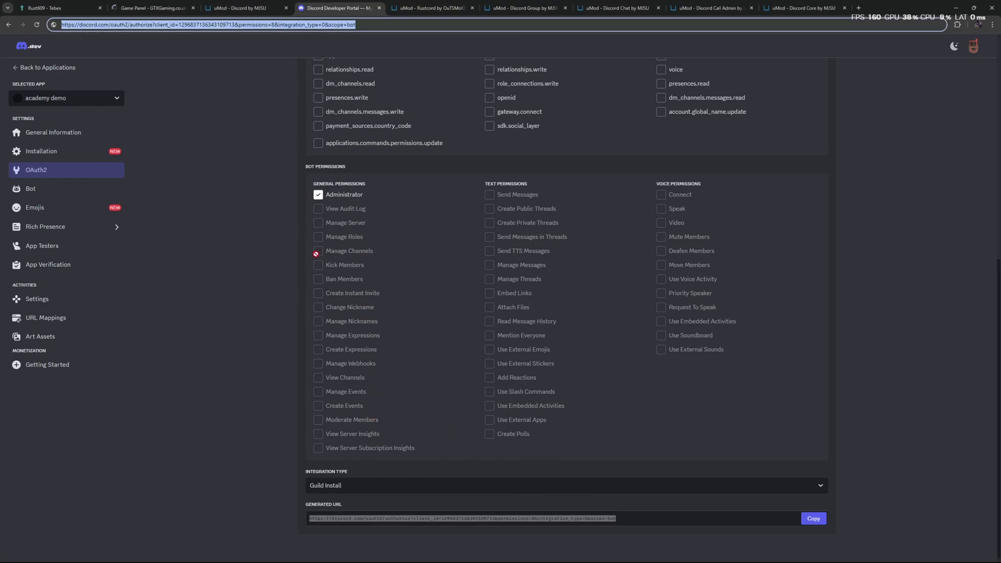
{"action": "key", "text": "Return"}
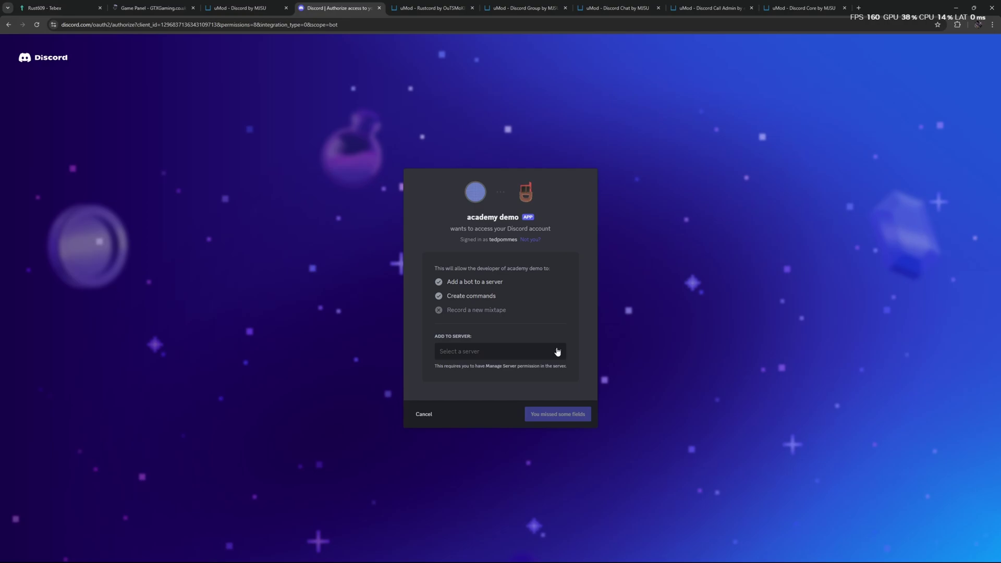
Authorize the bot on Academy server with the Administrator permission and close the authorization page.
{"action": "left_click", "coordinate": [556, 354]}
{"action": "left_click", "coordinate": [456, 368]}
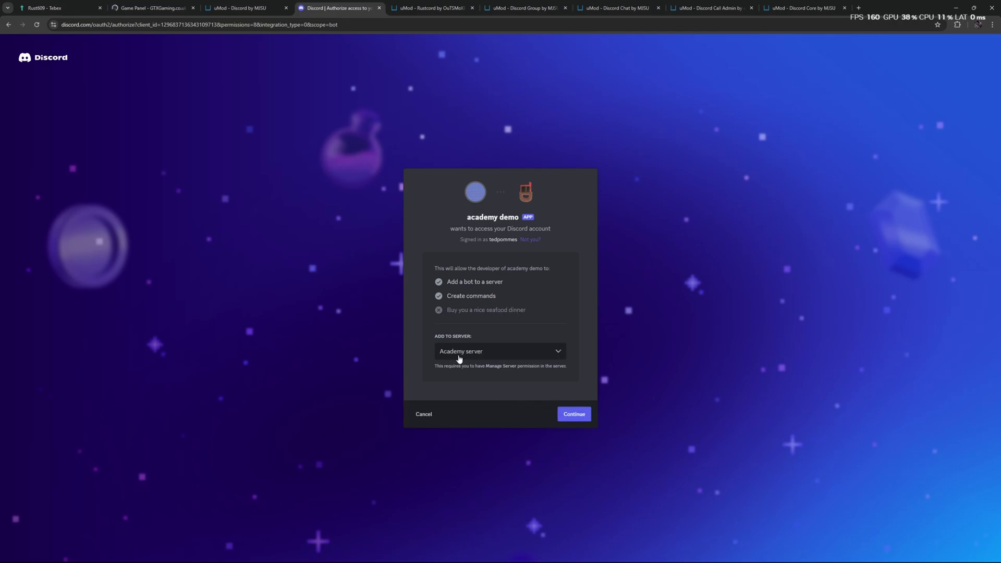
{"action": "left_click", "coordinate": [567, 412]}
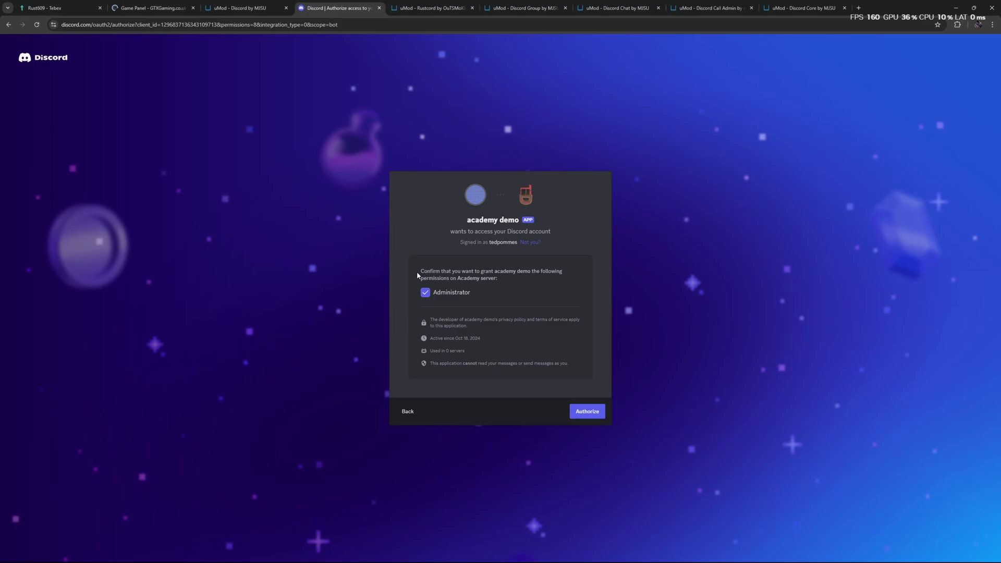
{"action": "left_click", "coordinate": [595, 415]}
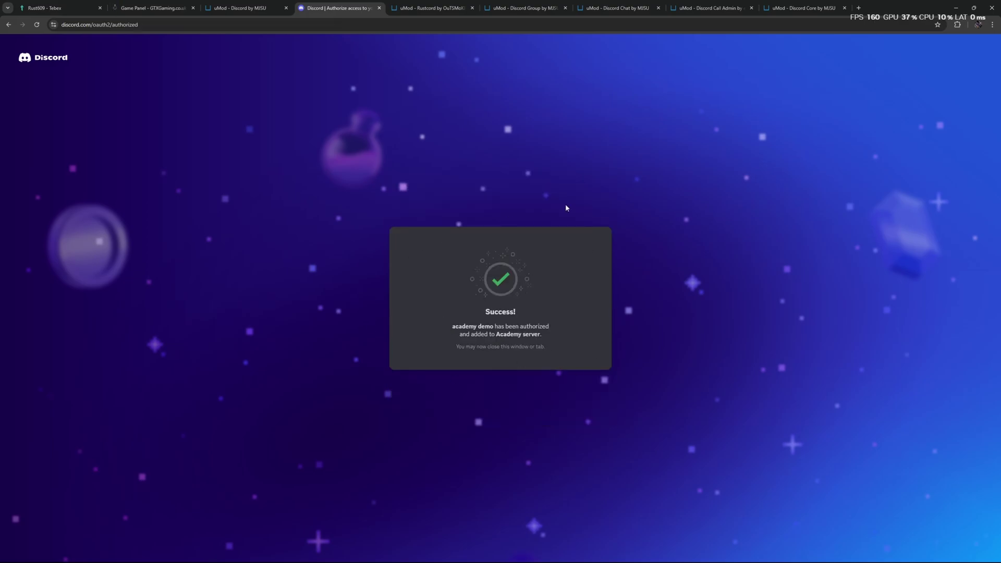
{"action": "left_click", "coordinate": [380, 7]}
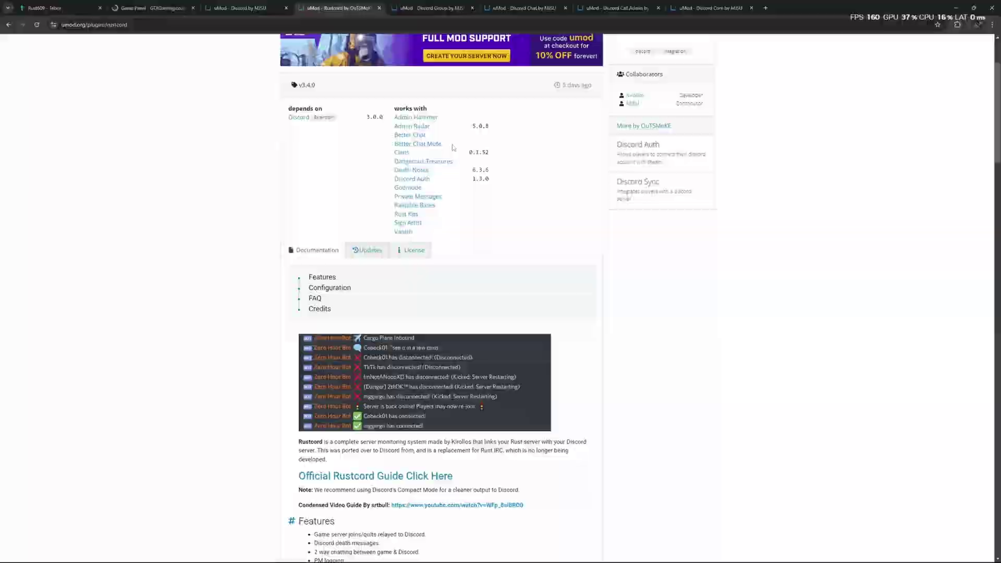
Bring up the Rustcord plugin page on uMod and download the Rustcord.cs plugin file.
{"action": "key", "text": "alt+Tab"}
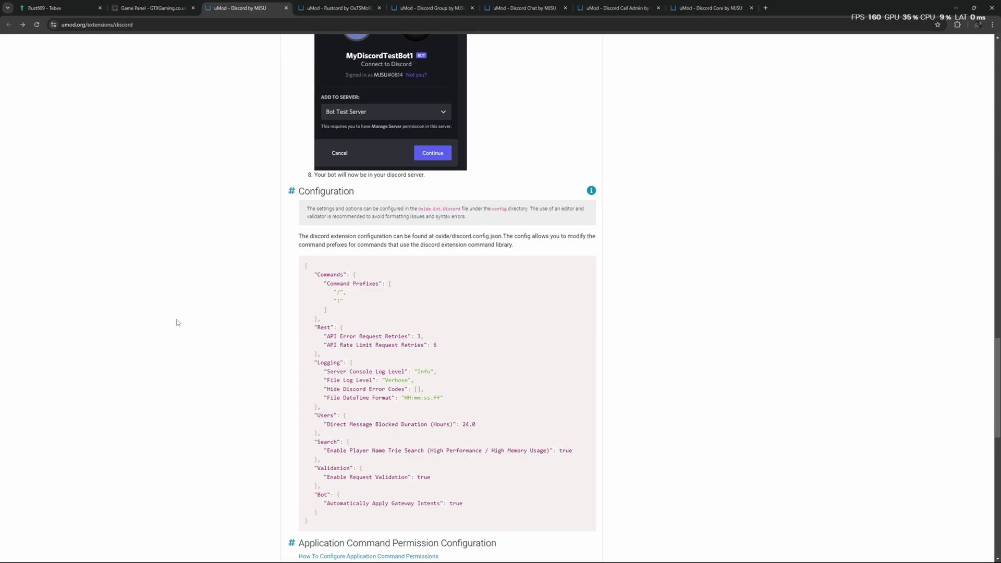
{"action": "left_click", "coordinate": [335, 9]}
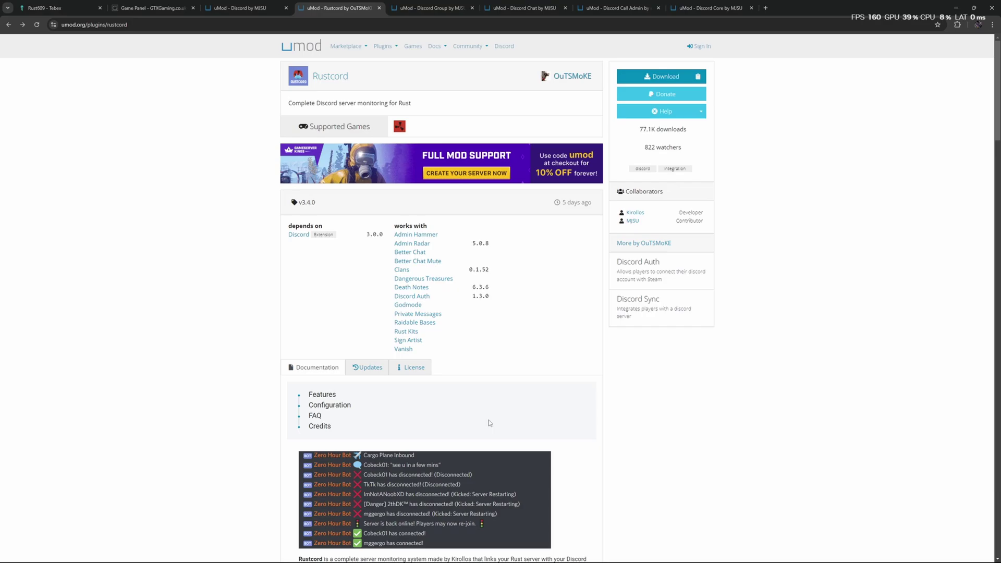
{"action": "scroll", "coordinate": [583, 417], "scroll_direction": "down", "scroll_amount": 4}
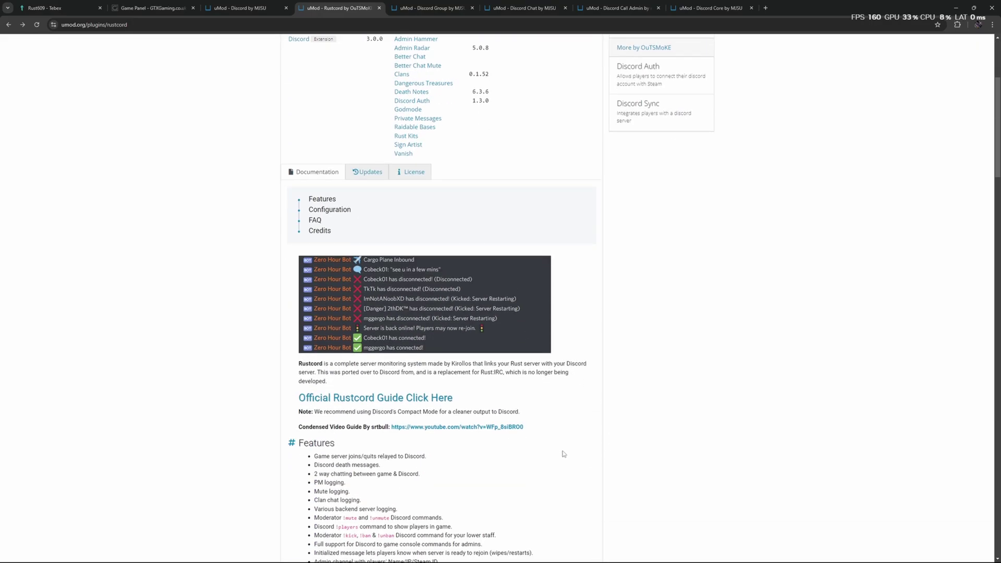
{"action": "scroll", "coordinate": [568, 453], "scroll_direction": "up", "scroll_amount": 4}
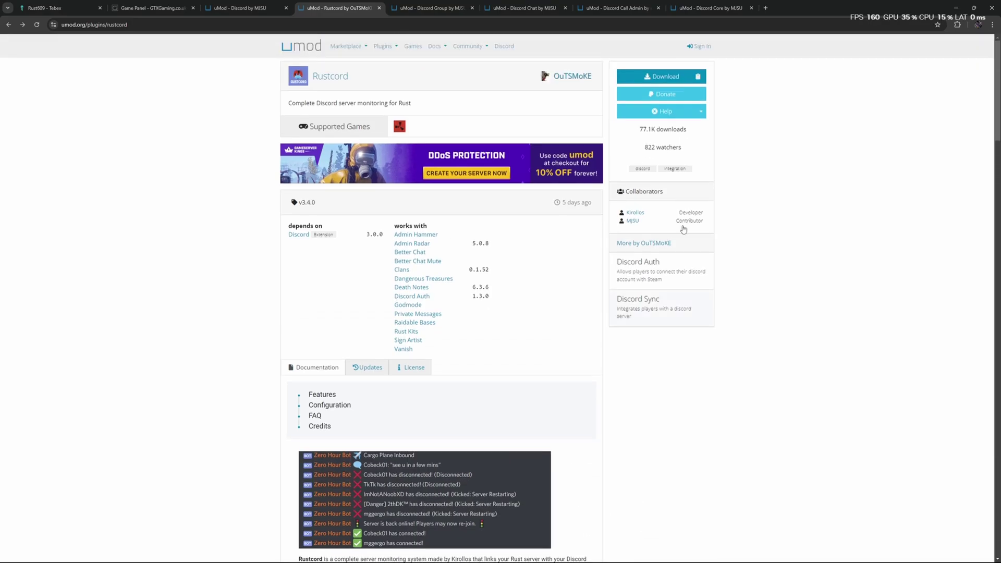
{"action": "left_click", "coordinate": [665, 77]}
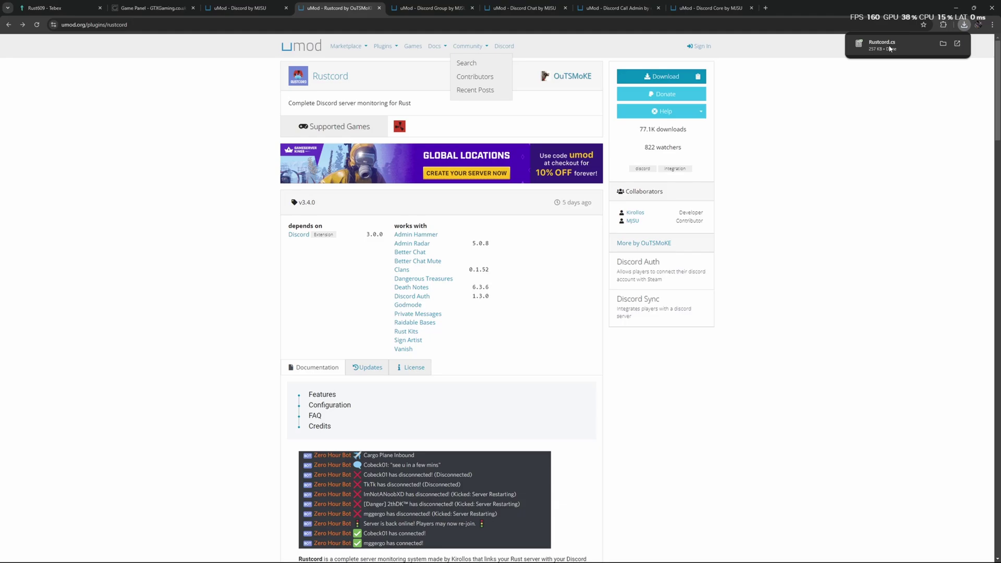
Upload Rustcord.cs to the game server's carbon/plugins folder in the GTXGaming panel and open the web console to check its loading.
{"action": "left_click", "coordinate": [152, 8]}
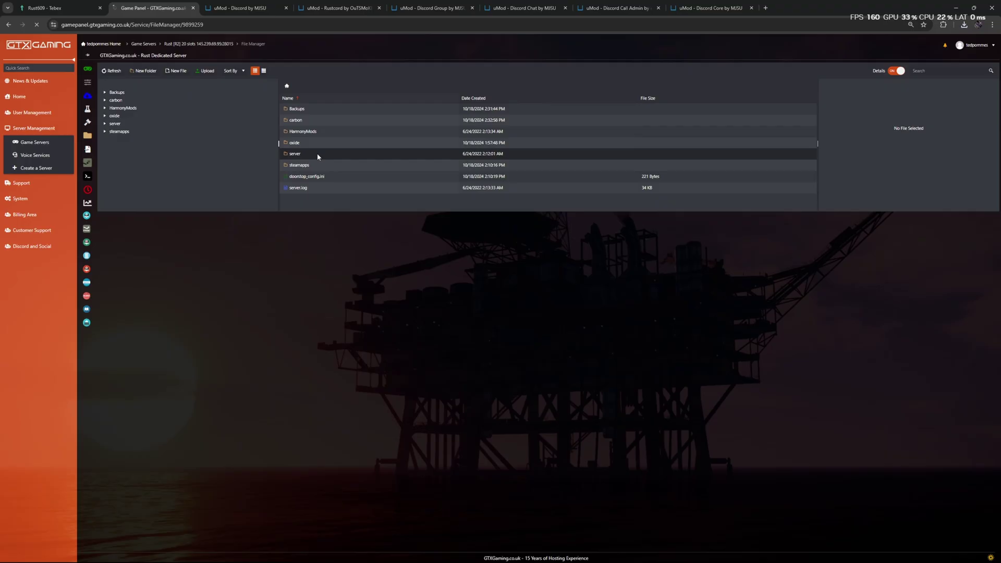
{"action": "double_click", "coordinate": [294, 121]}
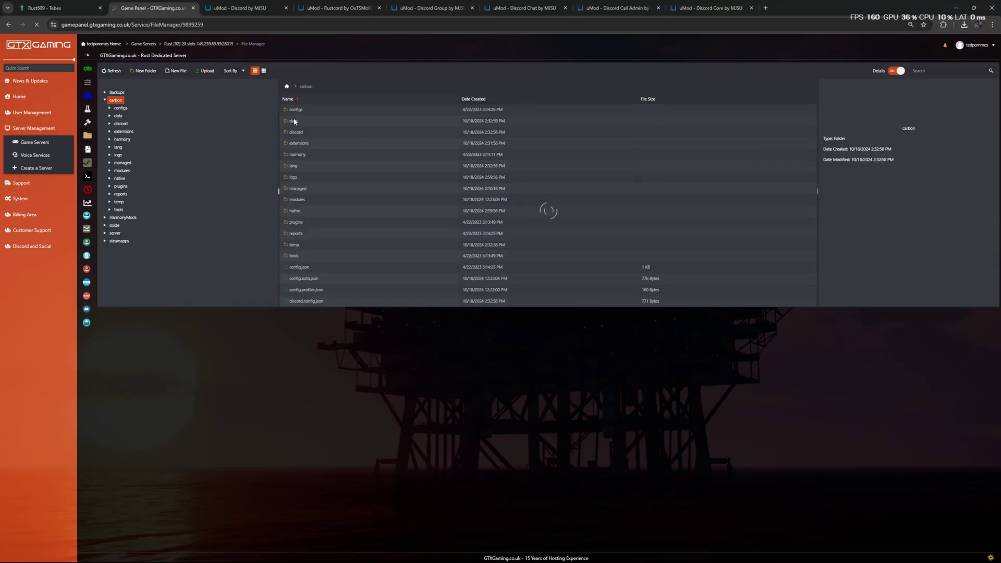
{"action": "double_click", "coordinate": [297, 222]}
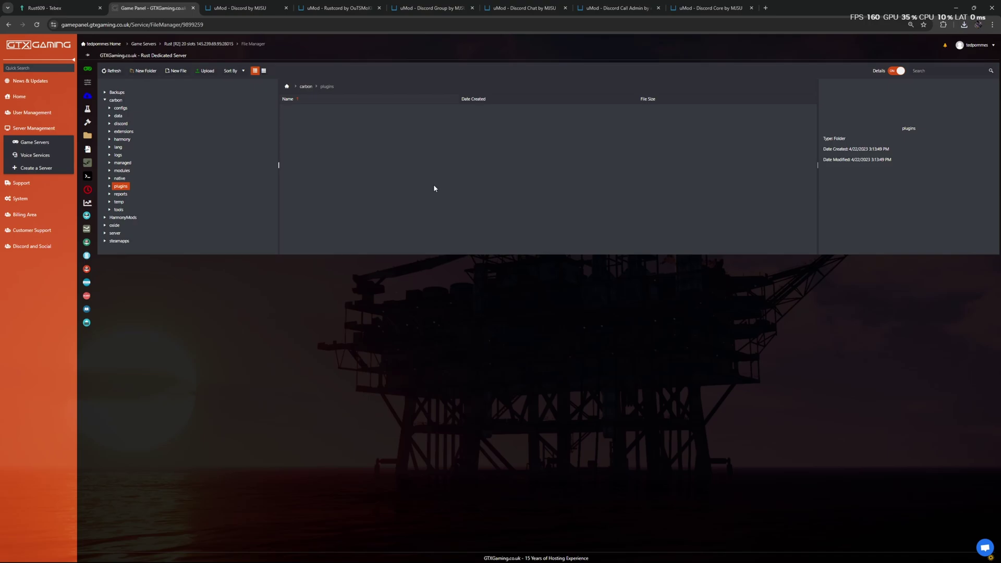
{"action": "left_click", "coordinate": [206, 71]}
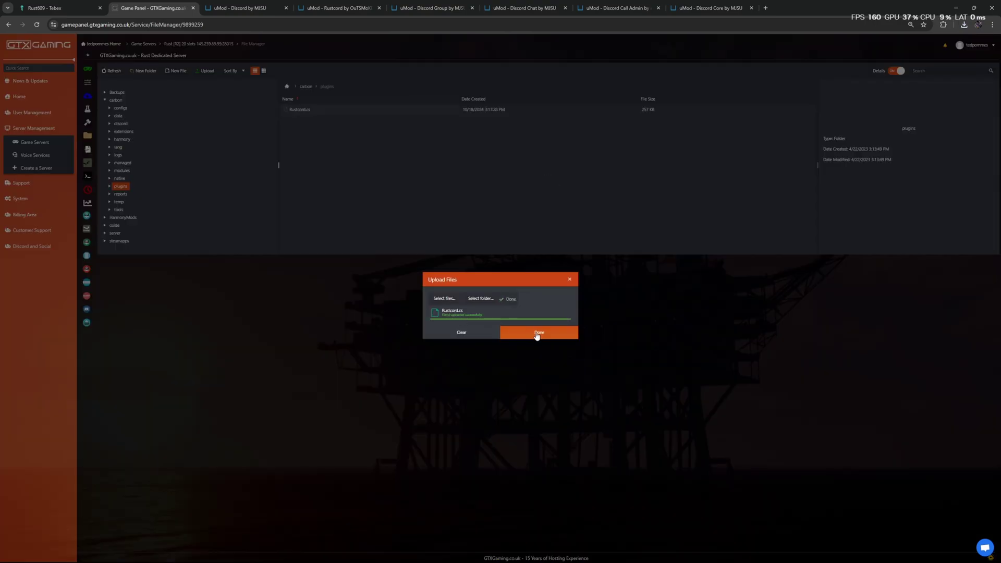
{"action": "left_click", "coordinate": [536, 334]}
{"action": "left_click", "coordinate": [112, 176]}
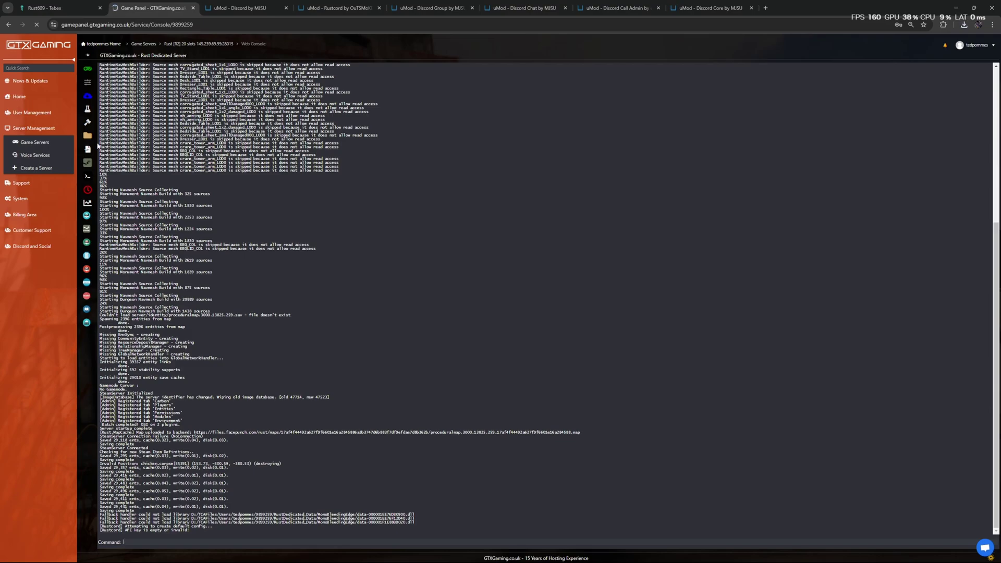
Open Rustcord.json from the carbon/configs folder and paste the bot token as the API Key value.
{"action": "left_click", "coordinate": [137, 138]}
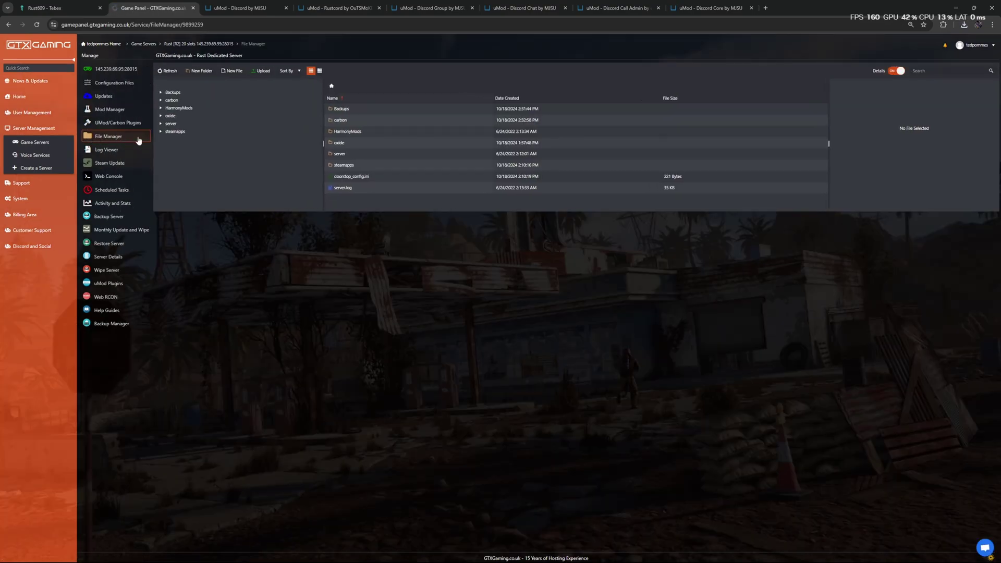
{"action": "double_click", "coordinate": [301, 119]}
{"action": "left_click", "coordinate": [295, 110]}
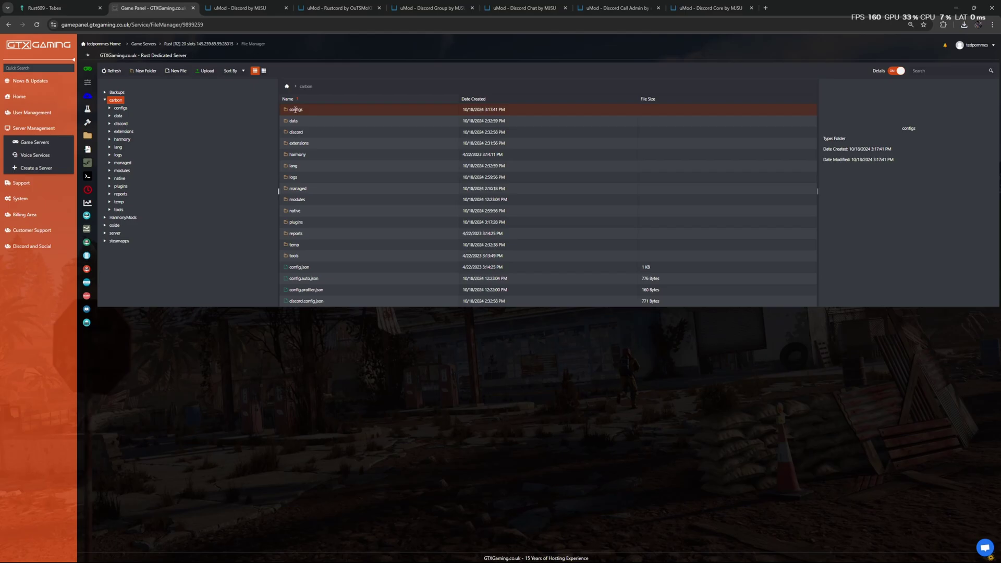
{"action": "double_click", "coordinate": [295, 110]}
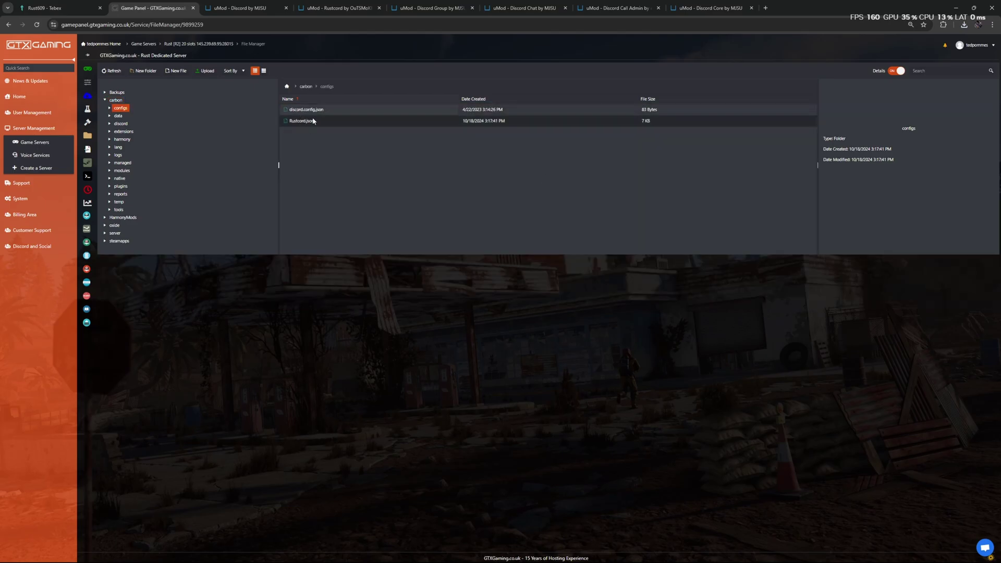
{"action": "double_click", "coordinate": [301, 121]}
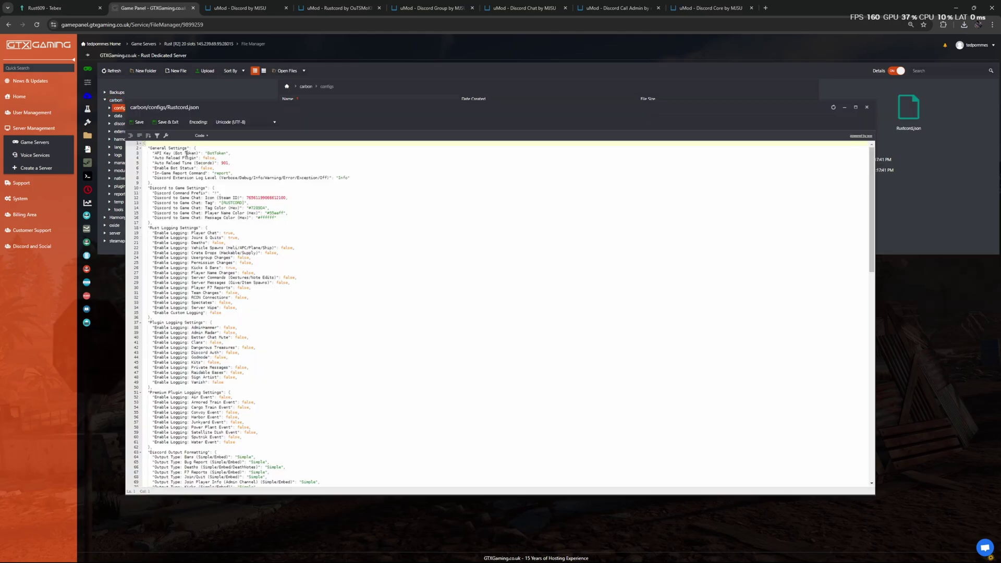
{"action": "double_click", "coordinate": [227, 153]}
{"action": "key", "text": "ctrl+v"}
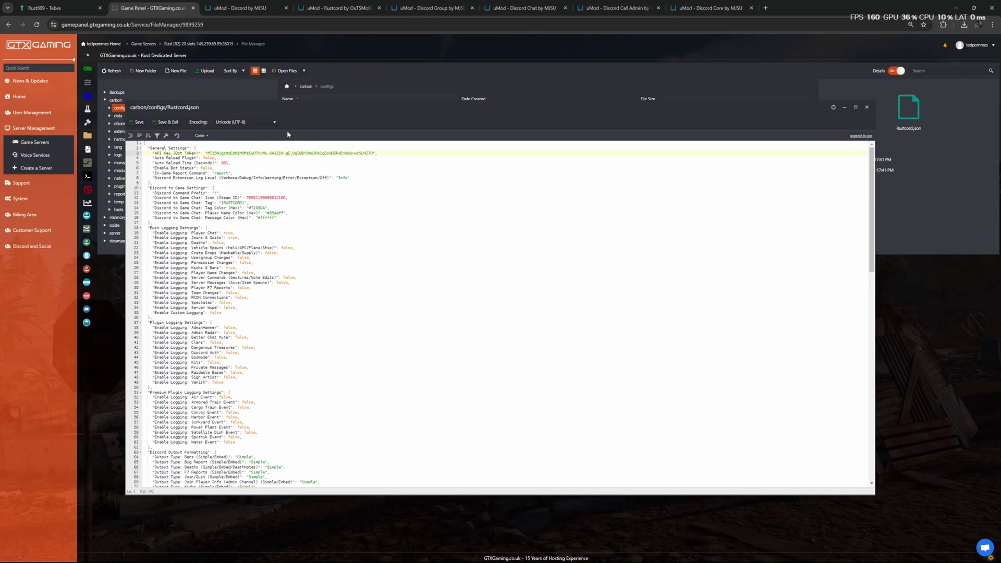
Review the Discord to Game, logging, output formatting, channel and command role sections of Rustcord.json.
{"action": "left_click_drag", "start_coordinate": [271, 217], "coordinate": [142, 188]}
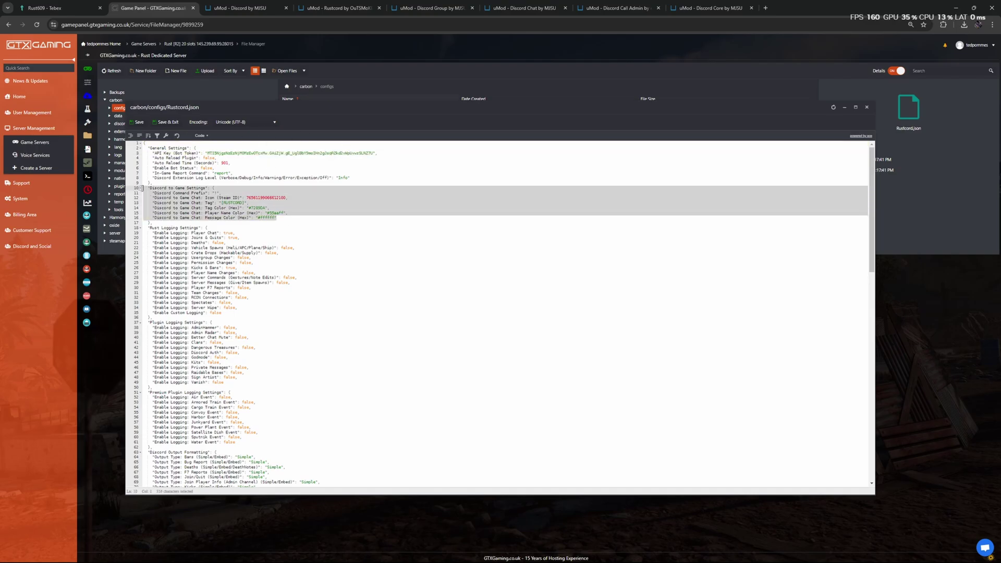
{"action": "left_click", "coordinate": [312, 210]}
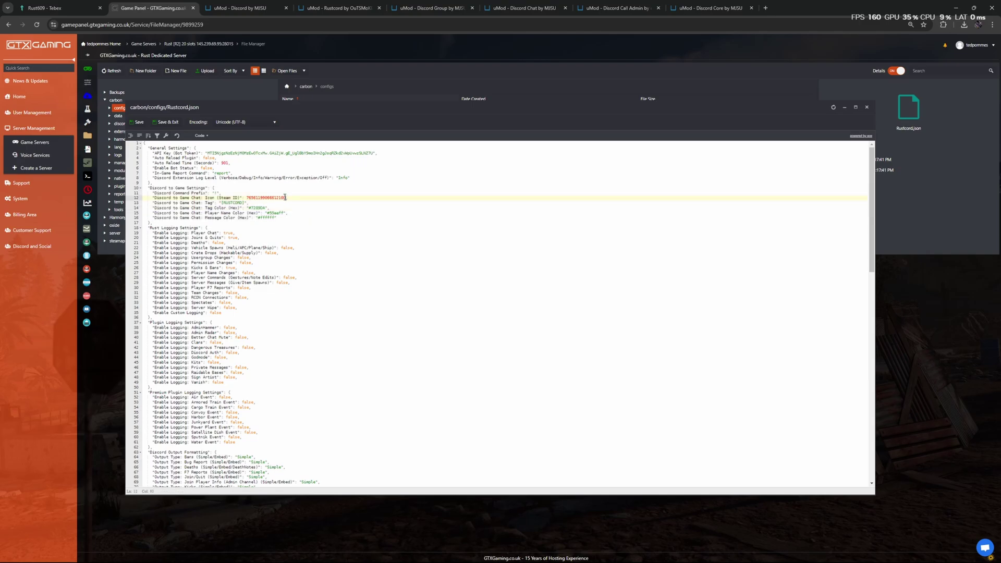
{"action": "left_click_drag", "start_coordinate": [286, 198], "coordinate": [240, 198]}
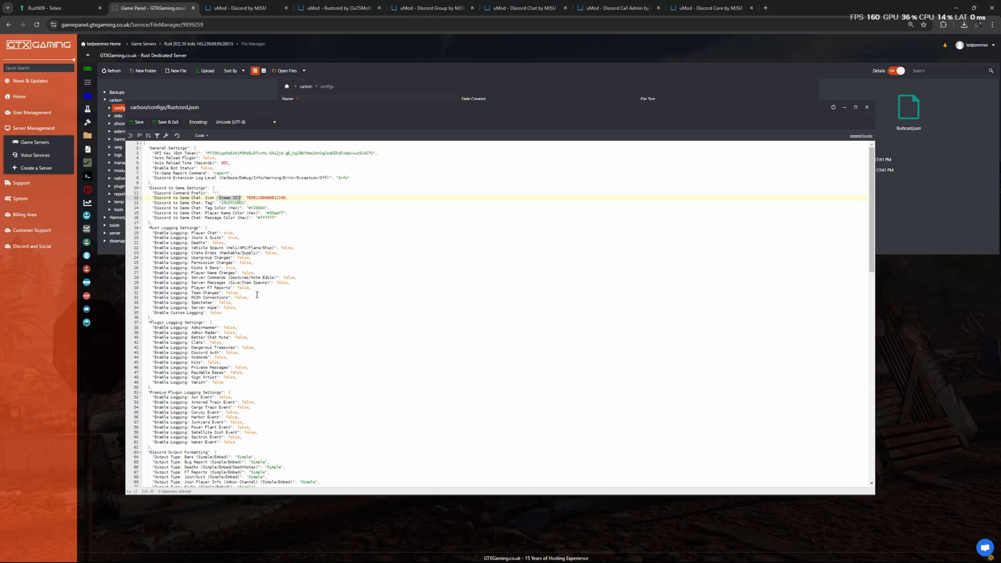
{"action": "scroll", "coordinate": [308, 320], "scroll_direction": "down", "scroll_amount": 3}
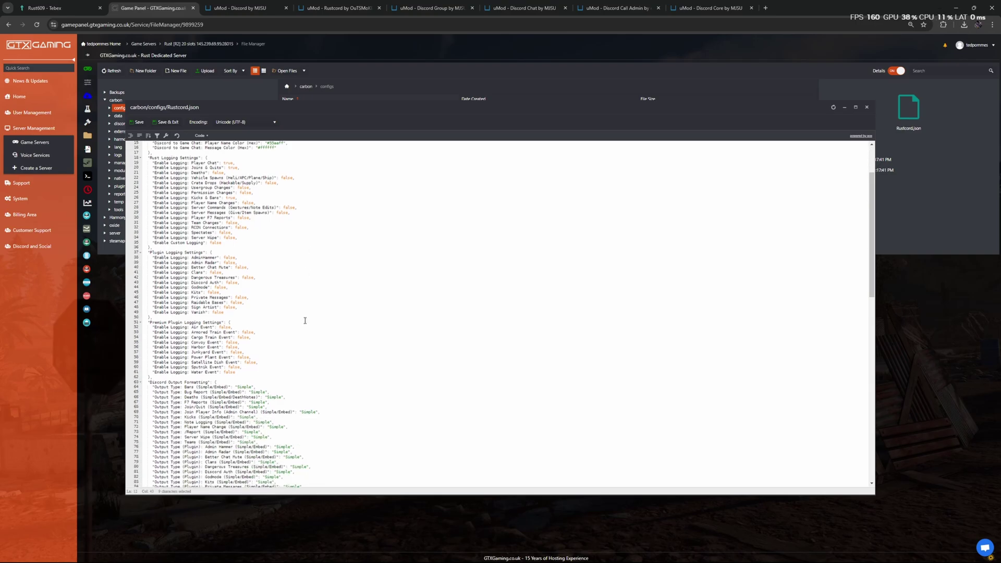
{"action": "scroll", "coordinate": [303, 319], "scroll_direction": "down", "scroll_amount": 3}
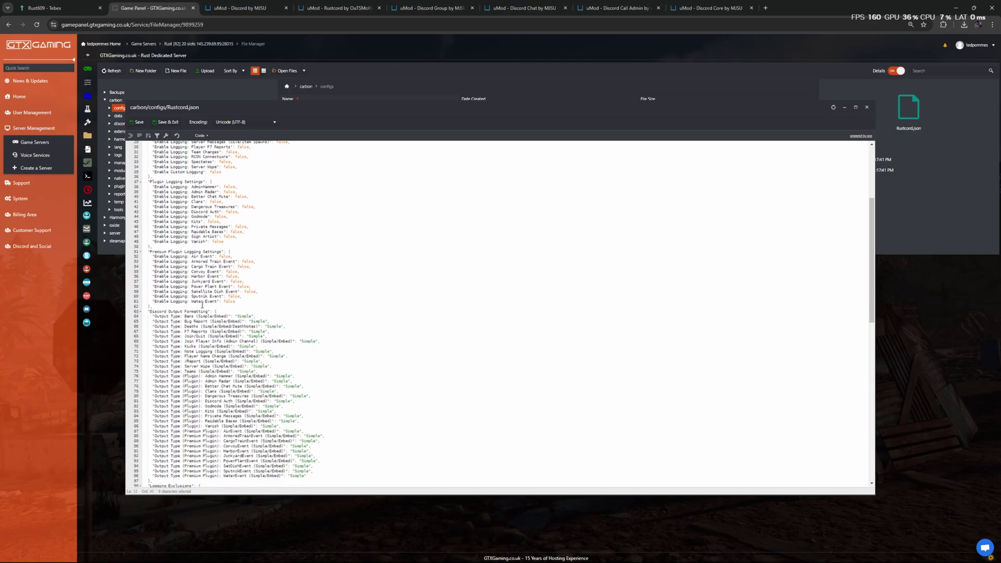
{"action": "left_click_drag", "start_coordinate": [253, 304], "coordinate": [205, 147]}
{"action": "scroll", "coordinate": [280, 277], "scroll_direction": "up", "scroll_amount": 4}
{"action": "left_click", "coordinate": [280, 277]}
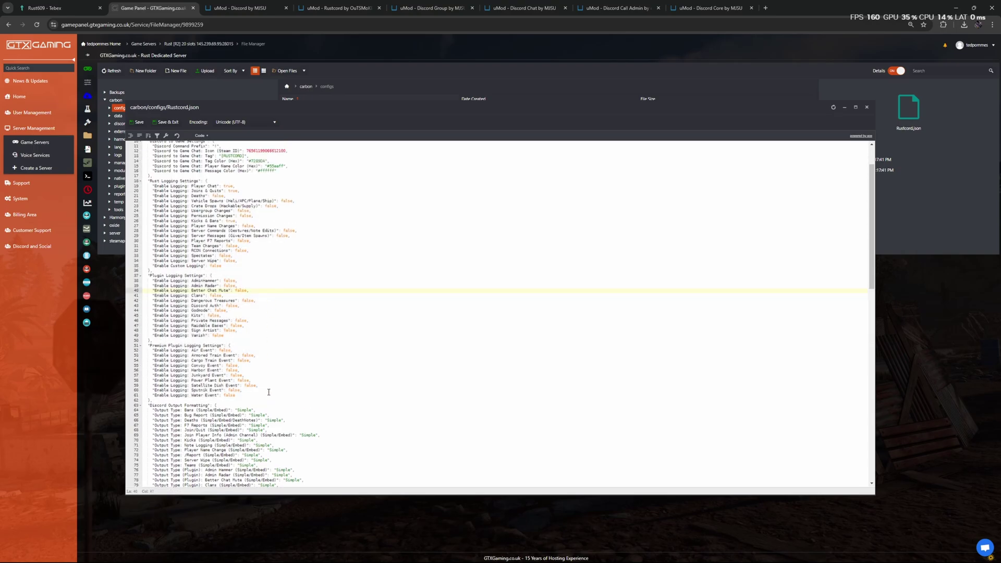
{"action": "left_click_drag", "start_coordinate": [268, 392], "coordinate": [149, 180]}
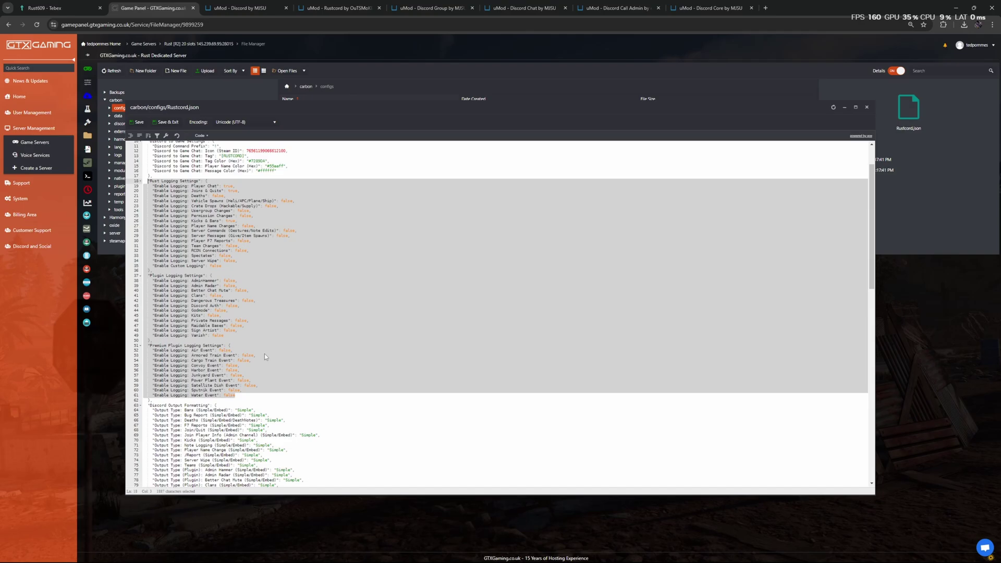
{"action": "left_click", "coordinate": [255, 366]}
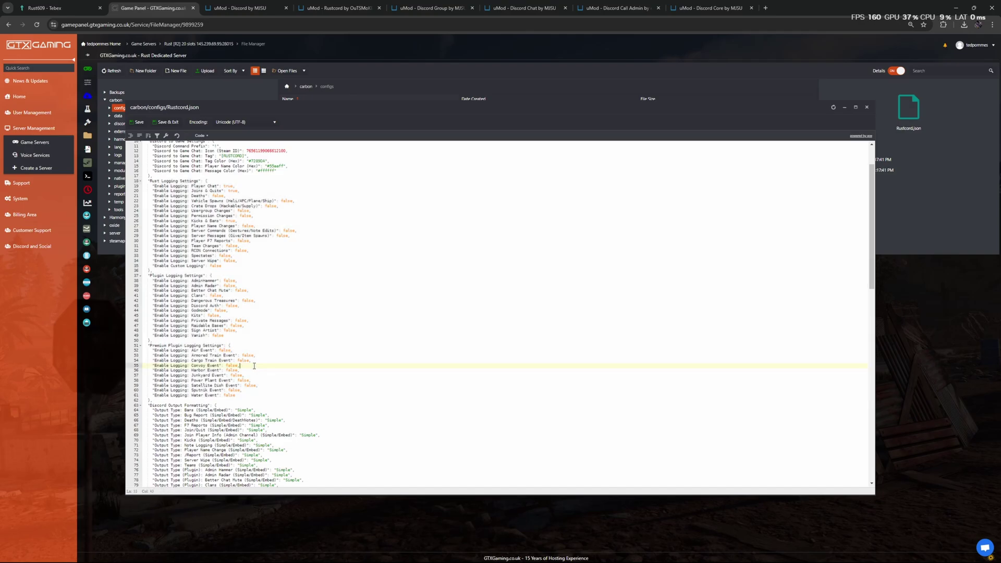
{"action": "scroll", "coordinate": [323, 179], "scroll_direction": "down", "scroll_amount": 1}
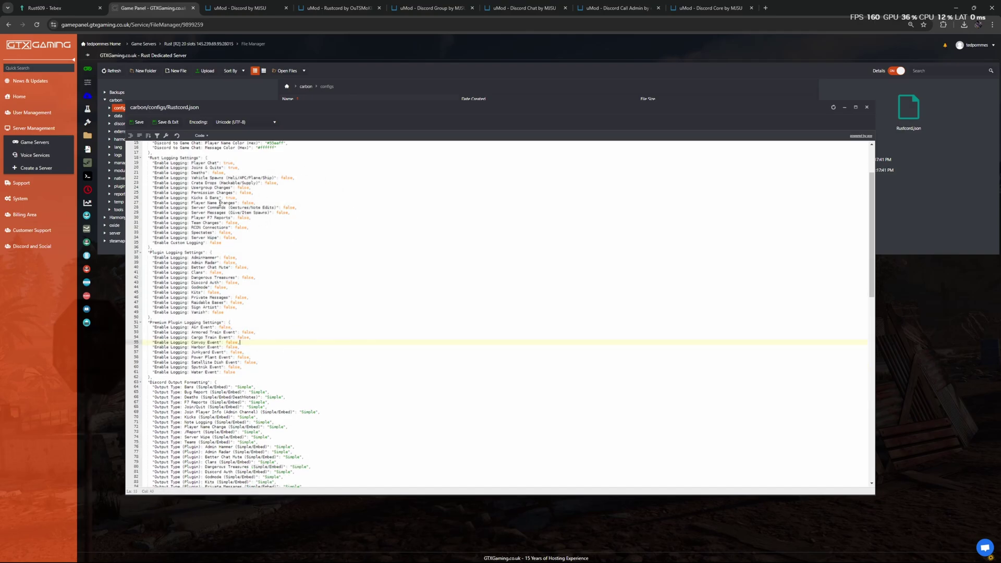
{"action": "scroll", "coordinate": [354, 284], "scroll_direction": "down", "scroll_amount": 20}
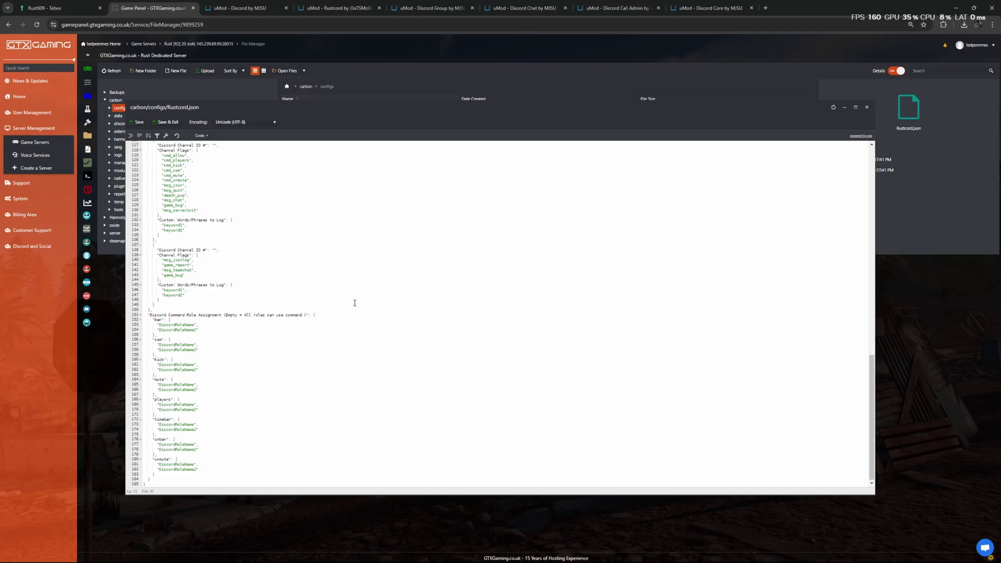
{"action": "scroll", "coordinate": [413, 328], "scroll_direction": "up", "scroll_amount": 12}
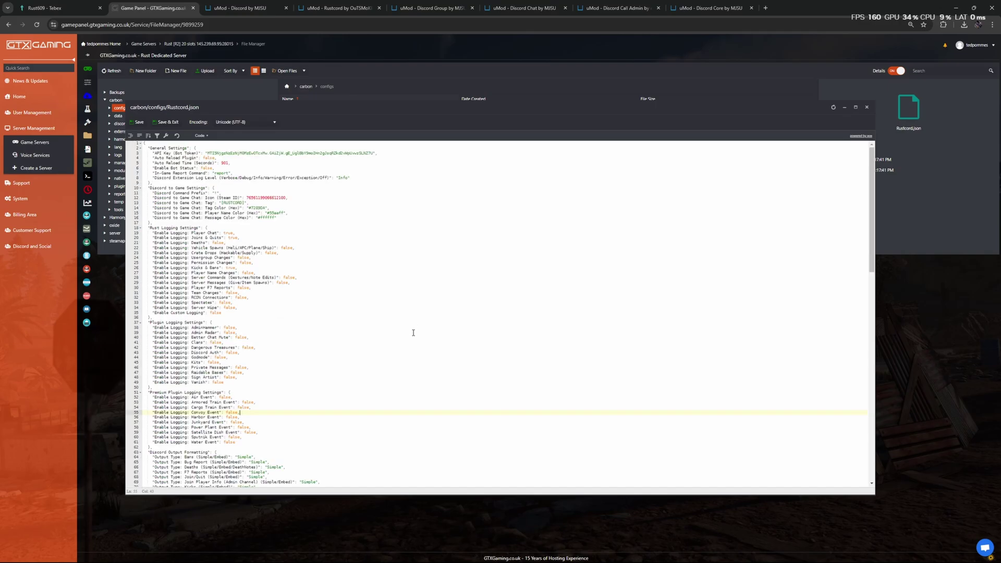
Replace the API Key value with the copied bot token once more, saving and closing Rustcord.json.
{"action": "left_click_drag", "start_coordinate": [207, 153], "coordinate": [374, 153]}
{"action": "key", "text": "ctrl+v"}
{"action": "left_click", "coordinate": [167, 122]}
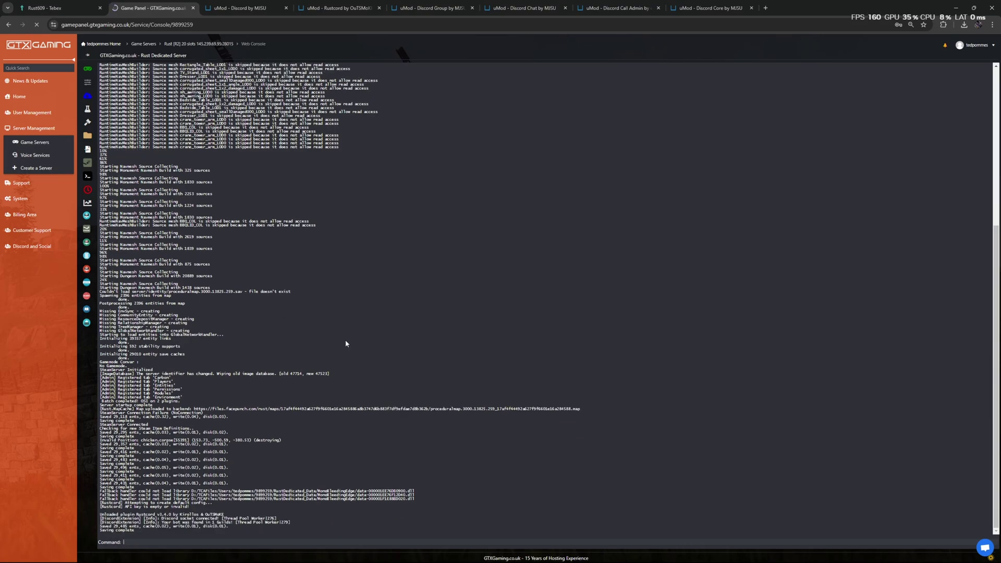
Check the bot's connection in the web console and switch to Discord to view its status in Academy server's member list.
{"action": "left_click", "coordinate": [124, 542]}
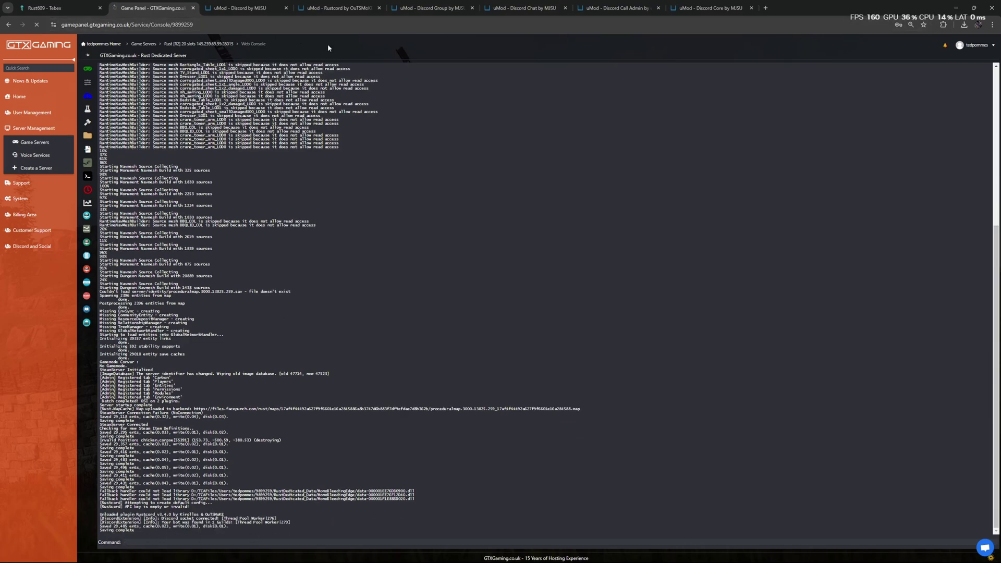
{"action": "key", "text": "alt+Tab"}
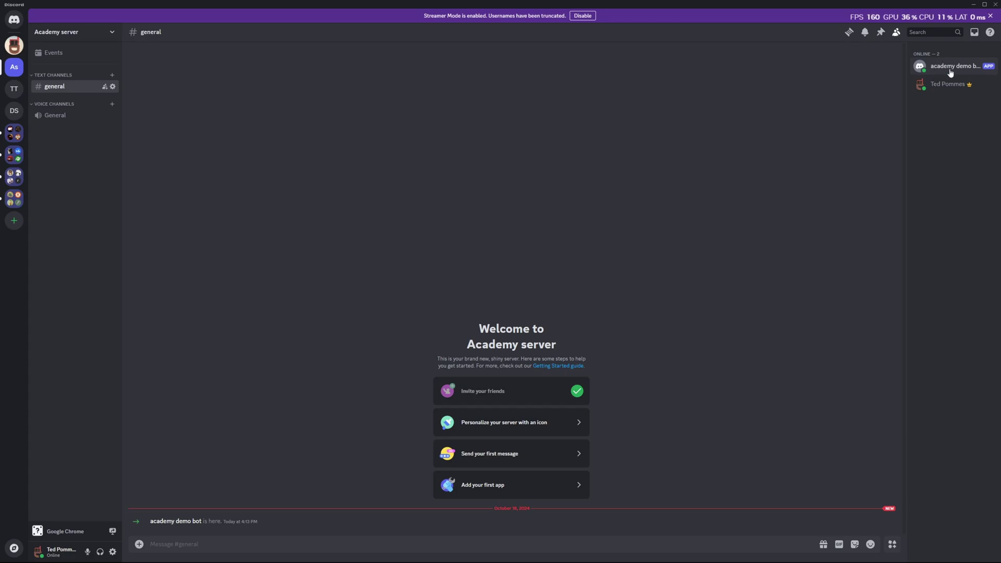
{"action": "key", "text": "alt+Tab"}
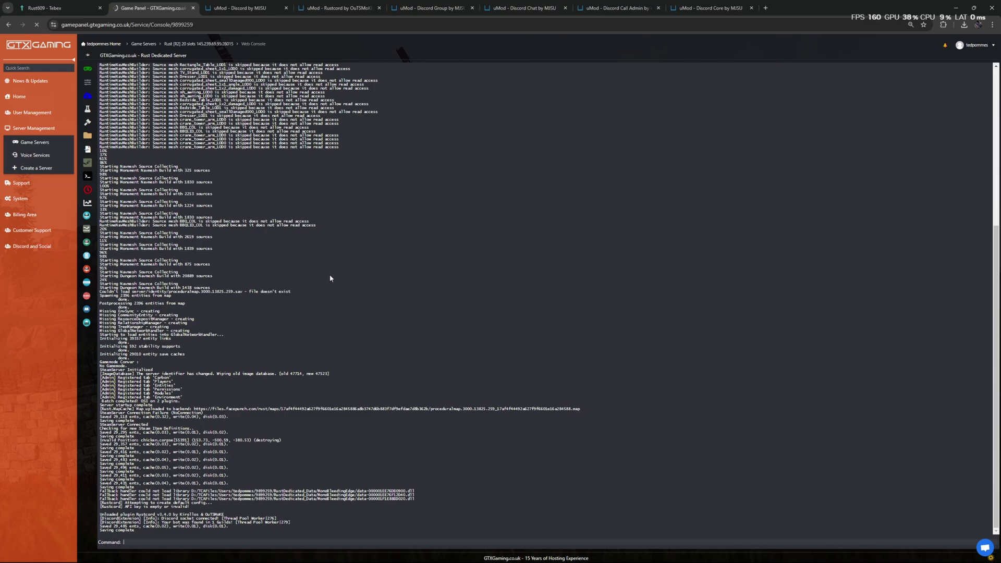
{"action": "key", "text": "alt+Tab"}
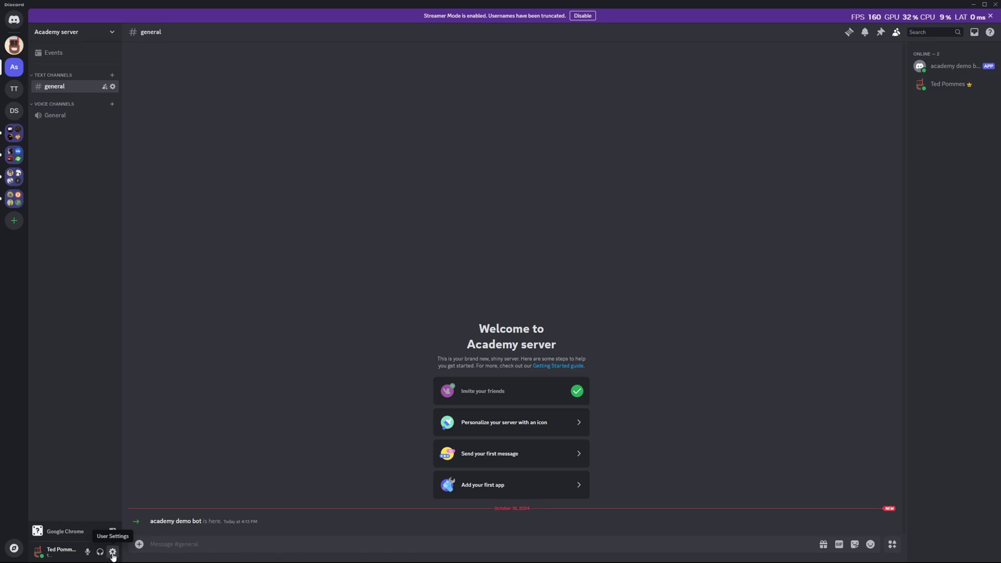
Check that Developer Mode is enabled in Discord's advanced settings and copy the channel ID of the general text channel.
{"action": "left_click", "coordinate": [113, 552]}
{"action": "left_click", "coordinate": [332, 366]}
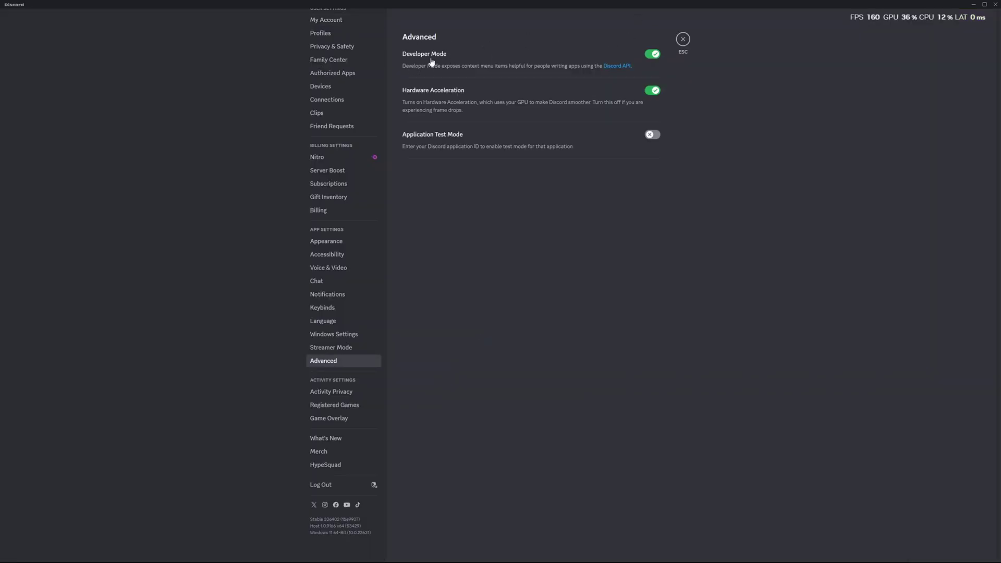
{"action": "key", "text": "Escape"}
{"action": "right_click", "coordinate": [55, 86]}
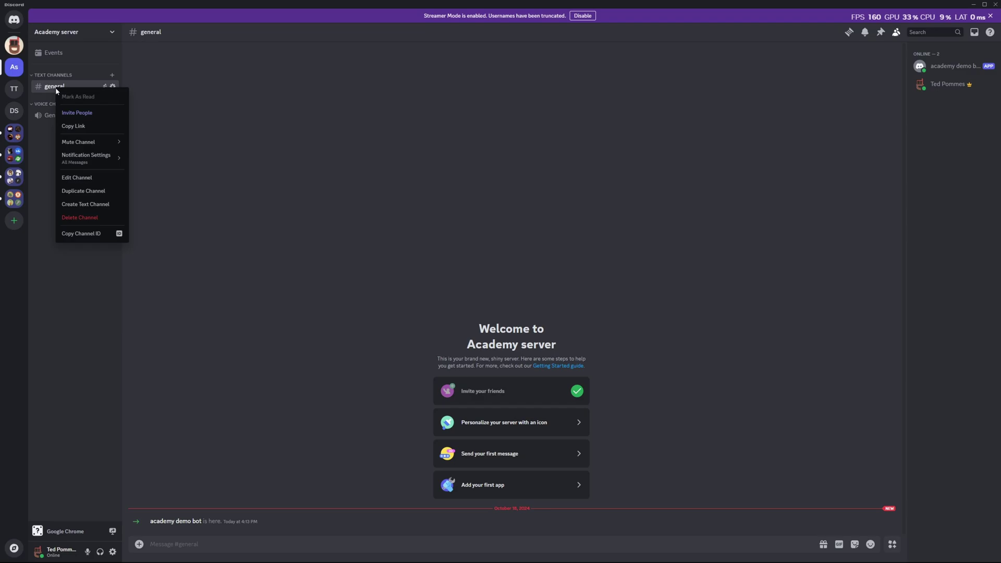
{"action": "mouse_move", "coordinate": [70, 146]}
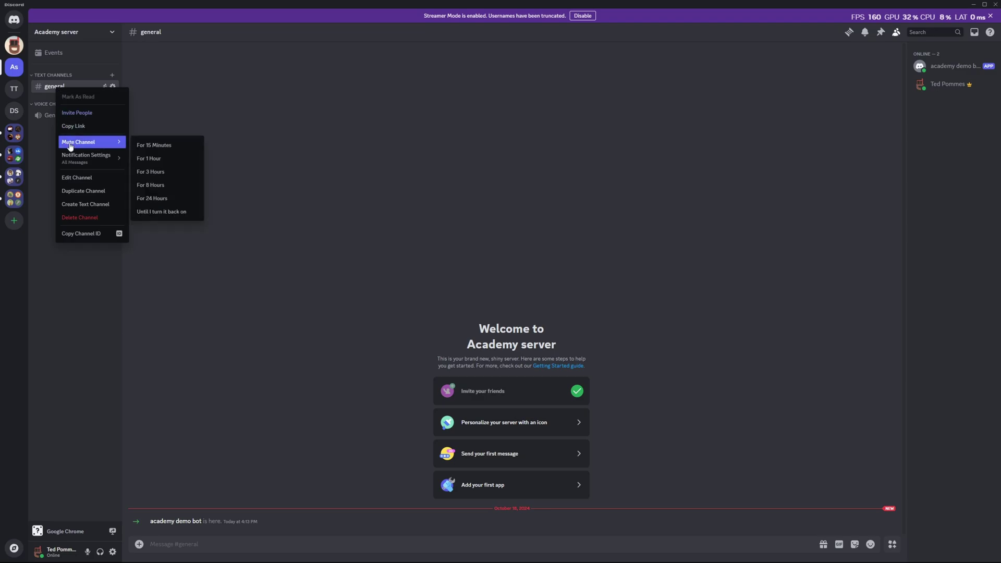
{"action": "left_click", "coordinate": [75, 234]}
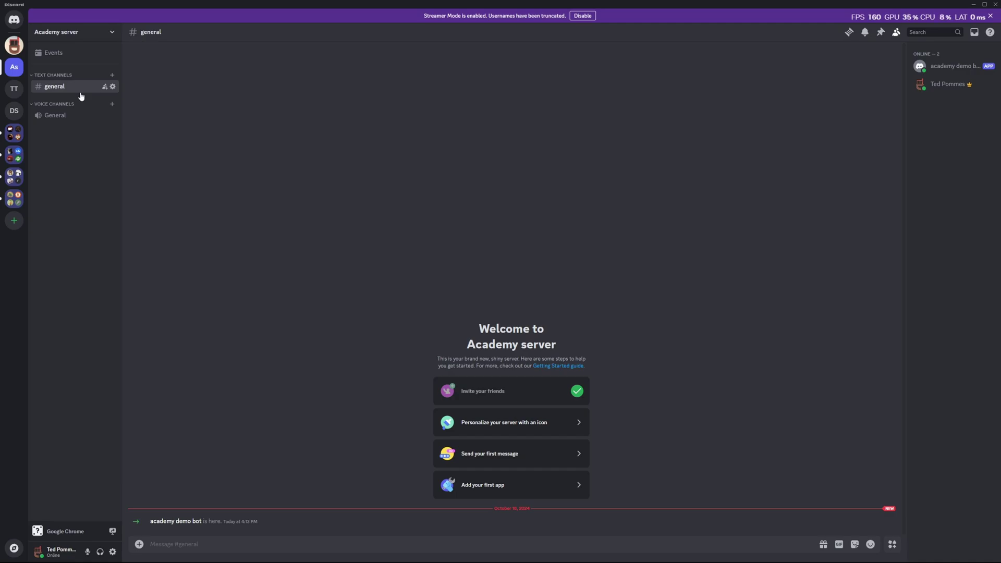
{"action": "left_click", "coordinate": [112, 75]}
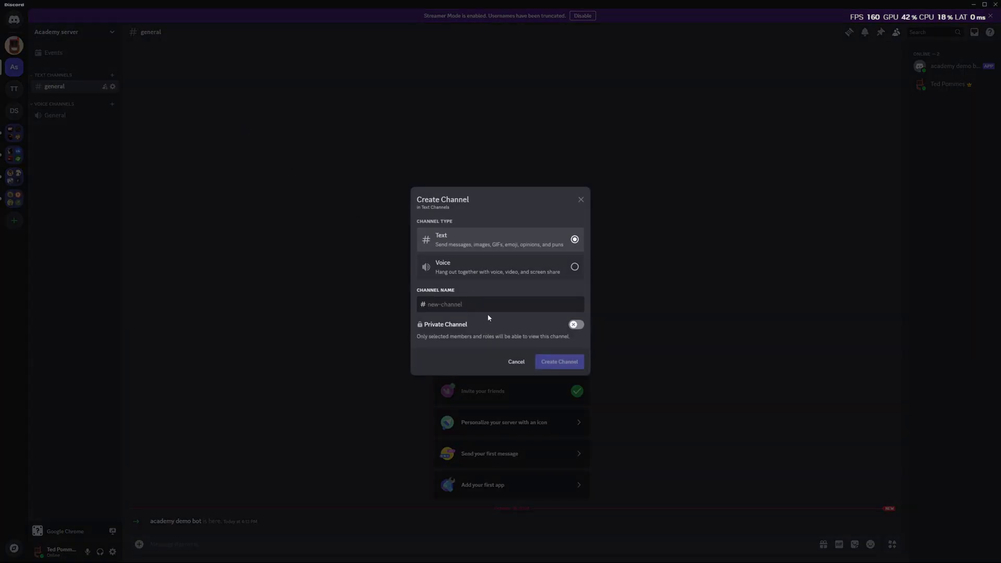
{"action": "left_click", "coordinate": [575, 324]}
{"action": "left_click", "coordinate": [528, 362]}
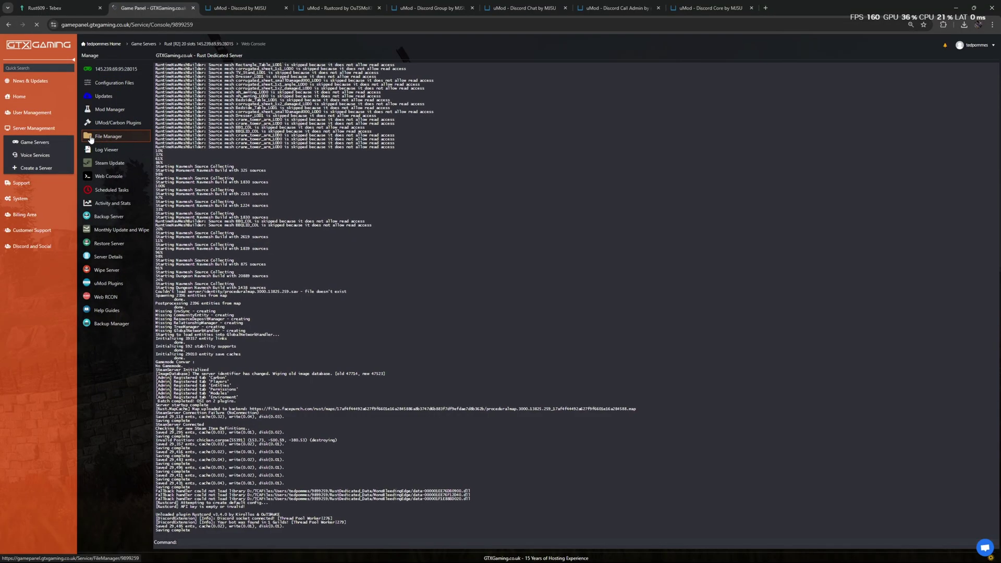
Switch to the GTXGaming panel, open carbon/configs/Rustcord.json and paste the copied ID into the first Discord Channel ID # under Discord Logging Channels.
{"action": "left_click", "coordinate": [123, 134]}
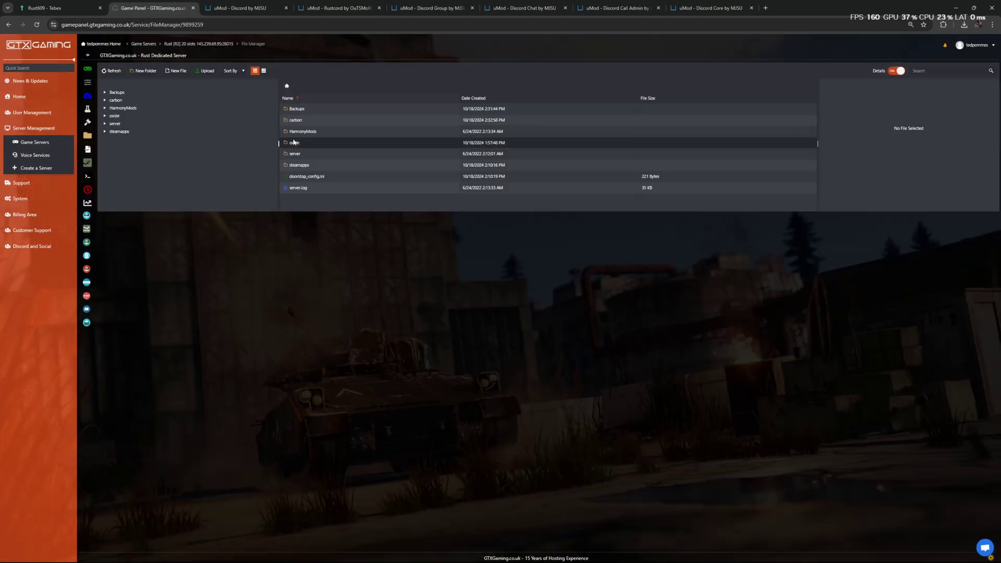
{"action": "double_click", "coordinate": [307, 120]}
{"action": "double_click", "coordinate": [306, 110]}
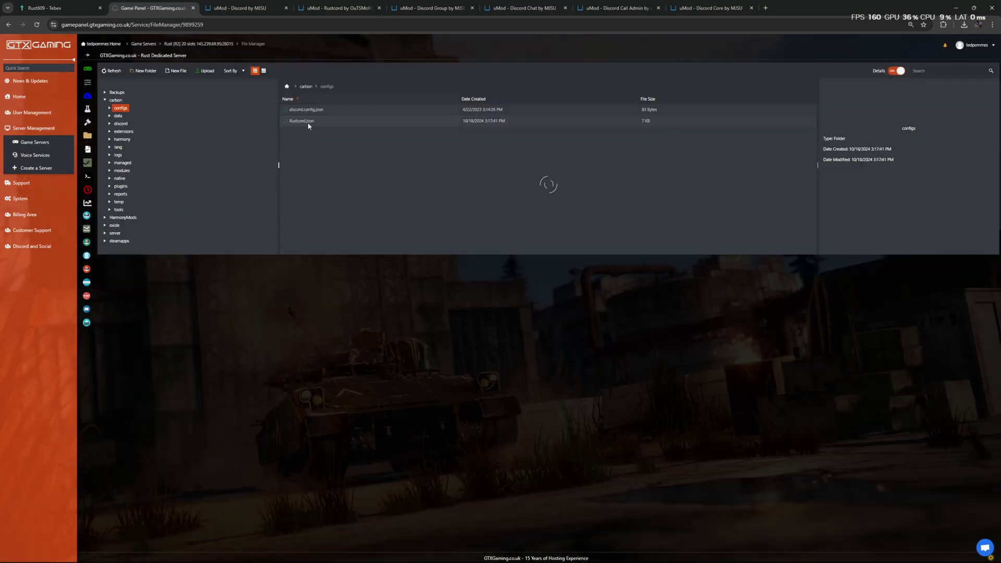
{"action": "double_click", "coordinate": [308, 123]}
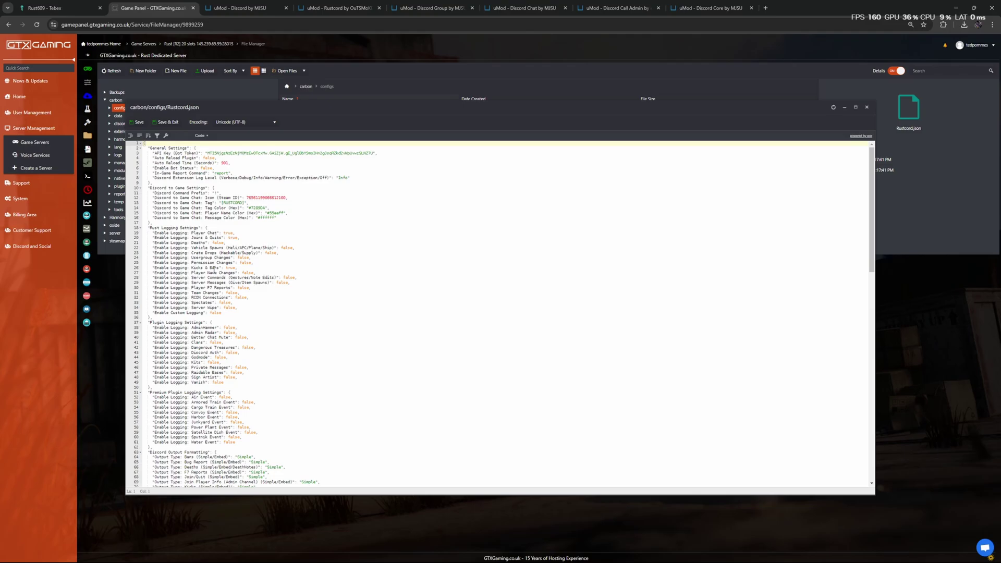
{"action": "scroll", "coordinate": [342, 289], "scroll_direction": "down", "scroll_amount": 3}
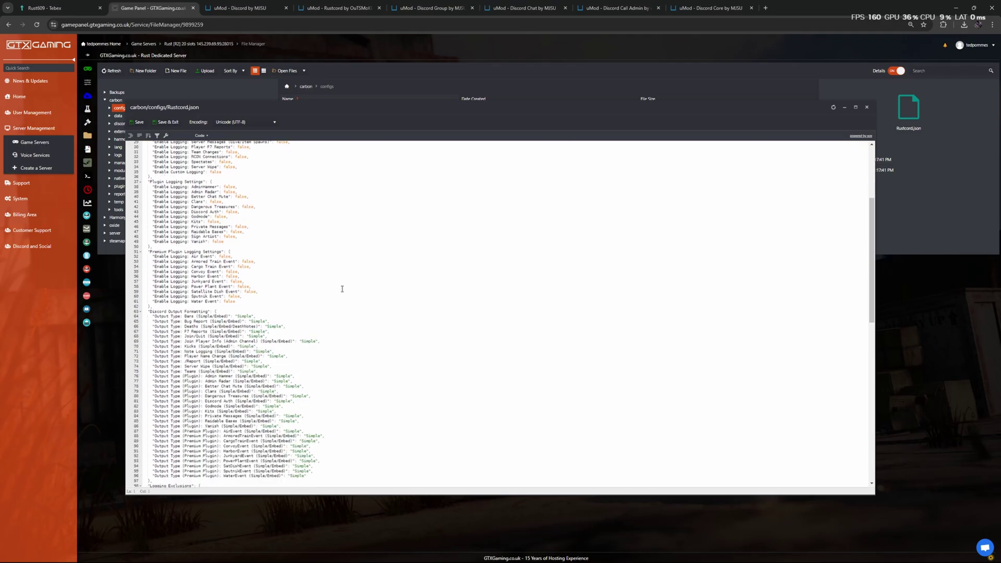
{"action": "scroll", "coordinate": [342, 289], "scroll_direction": "down", "scroll_amount": 6}
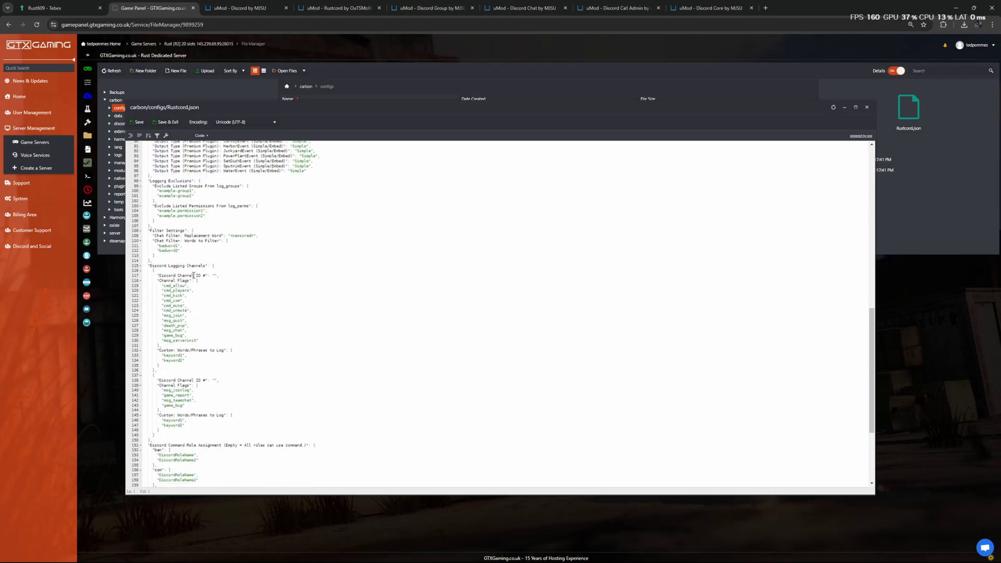
{"action": "left_click", "coordinate": [213, 275]}
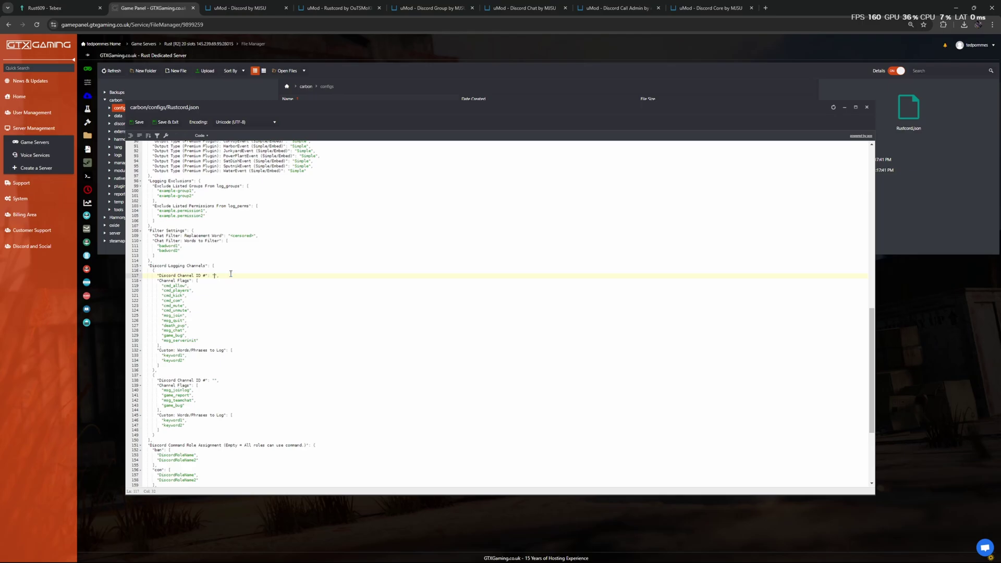
{"action": "key", "text": "ctrl+v"}
Undo the accidental text move in the first channel's flags, and save and close Rustcord.json.
{"action": "left_click_drag", "start_coordinate": [179, 316], "coordinate": [174, 321]}
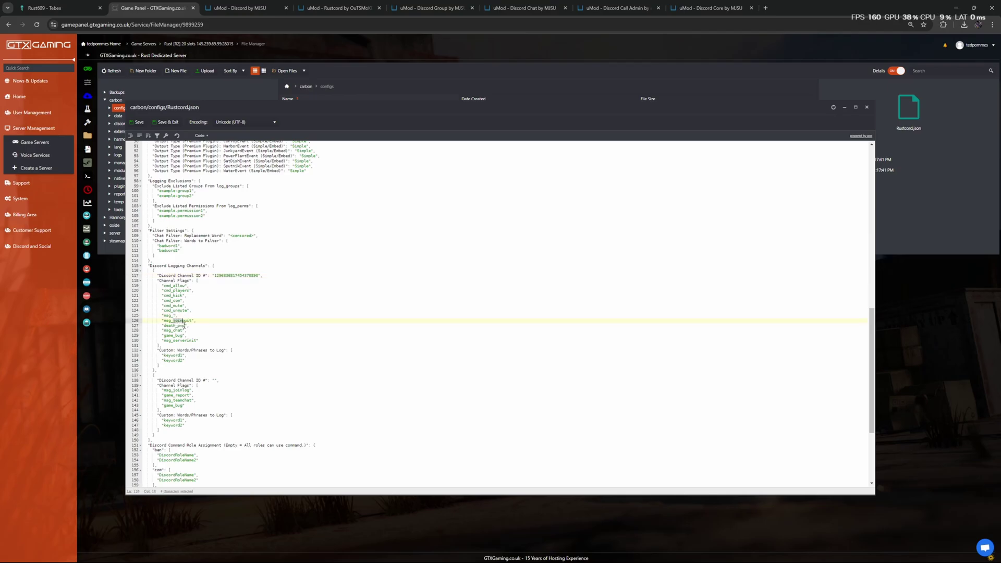
{"action": "key", "text": "ctrl+z"}
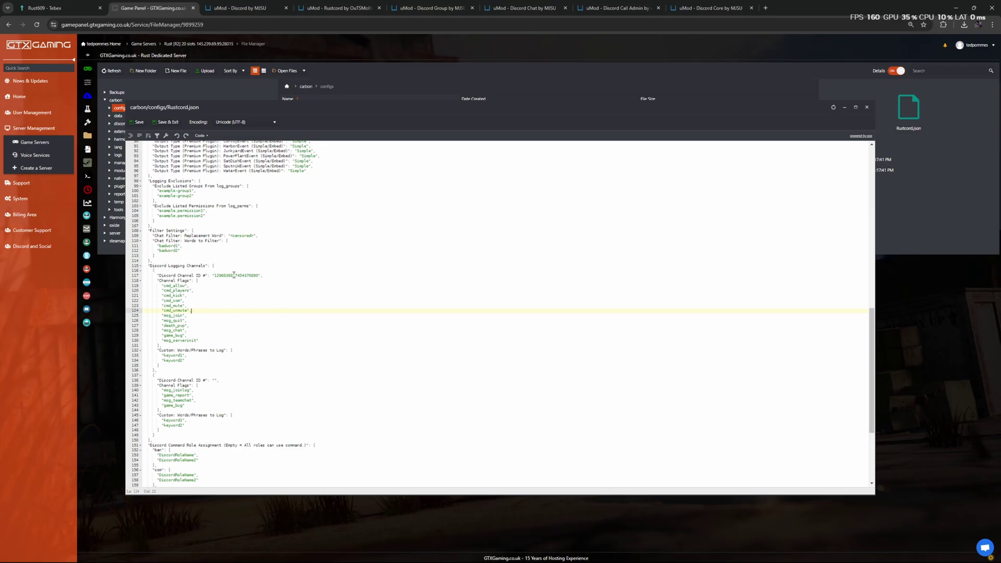
{"action": "left_click_drag", "start_coordinate": [201, 265], "coordinate": [206, 265]}
{"action": "left_click", "coordinate": [166, 122]}
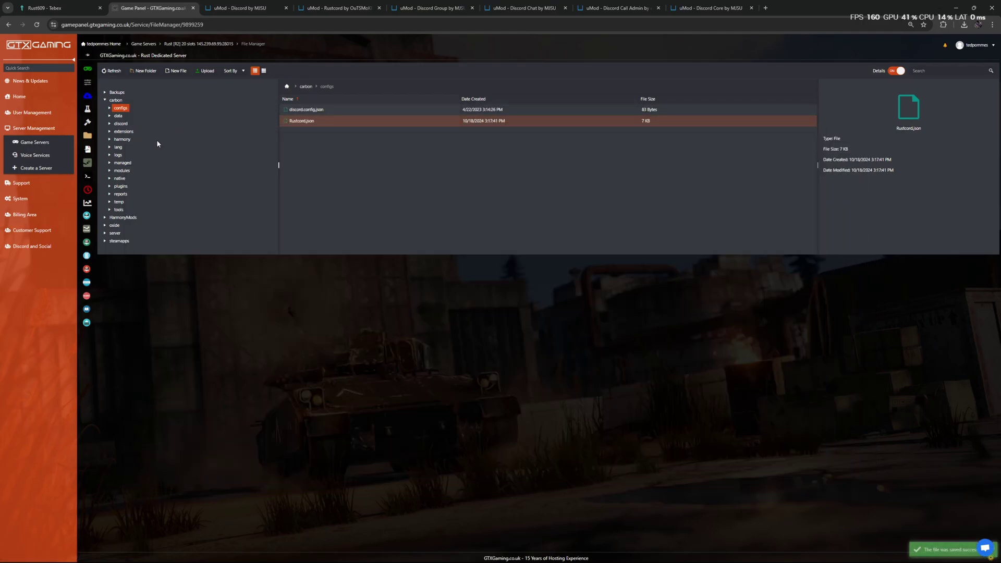
Open the Rust server's web console and submit a command.
{"action": "mouse_move", "coordinate": [89, 182]}
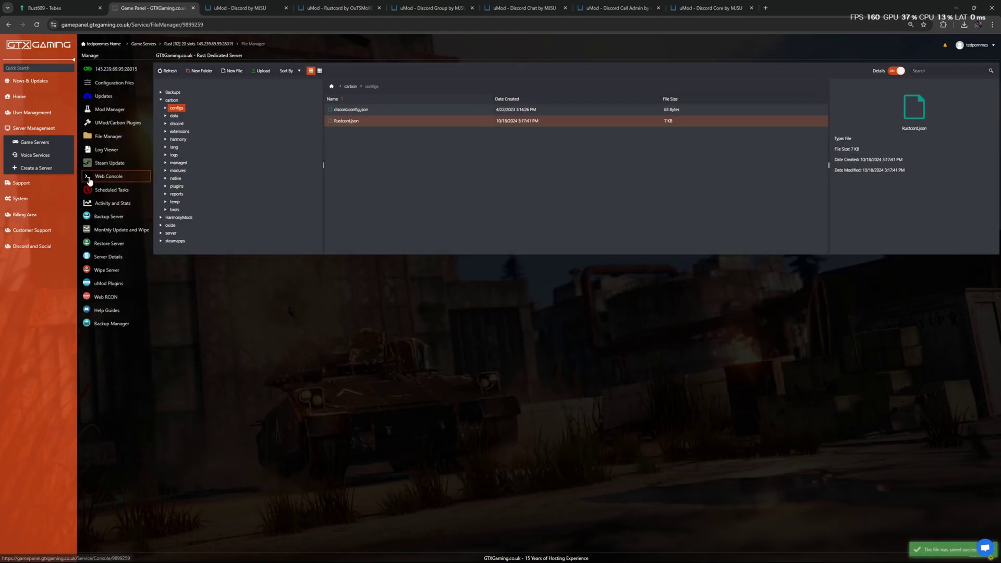
{"action": "left_click", "coordinate": [120, 176]}
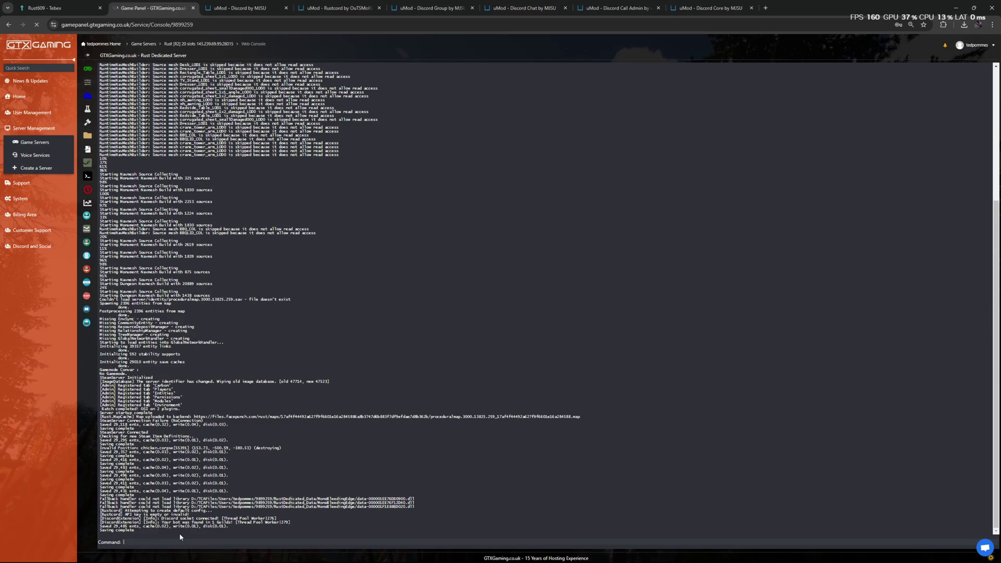
{"action": "key", "text": "Return"}
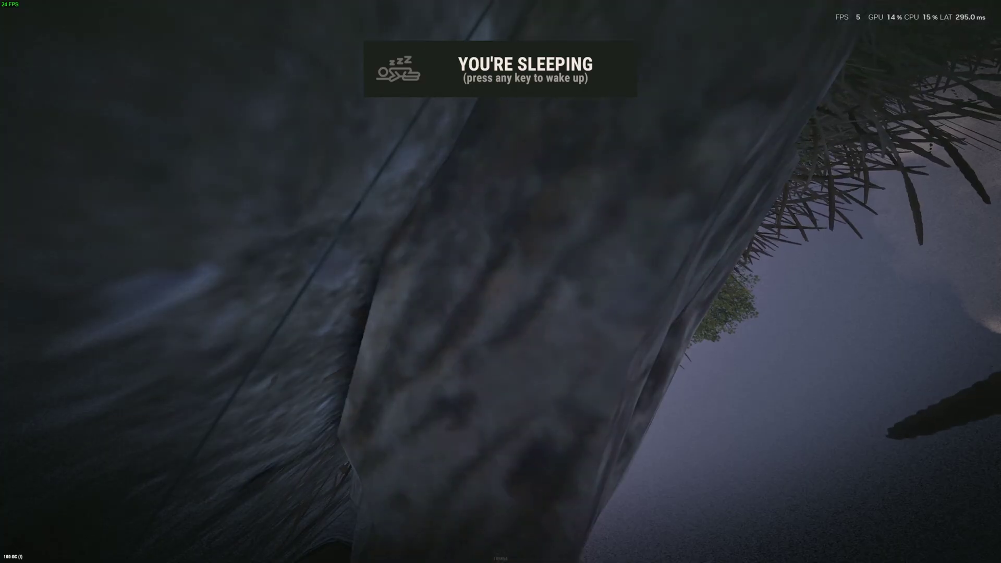
Switch to the Rust game and wake the sleeping player character.
{"action": "key", "text": "space"}
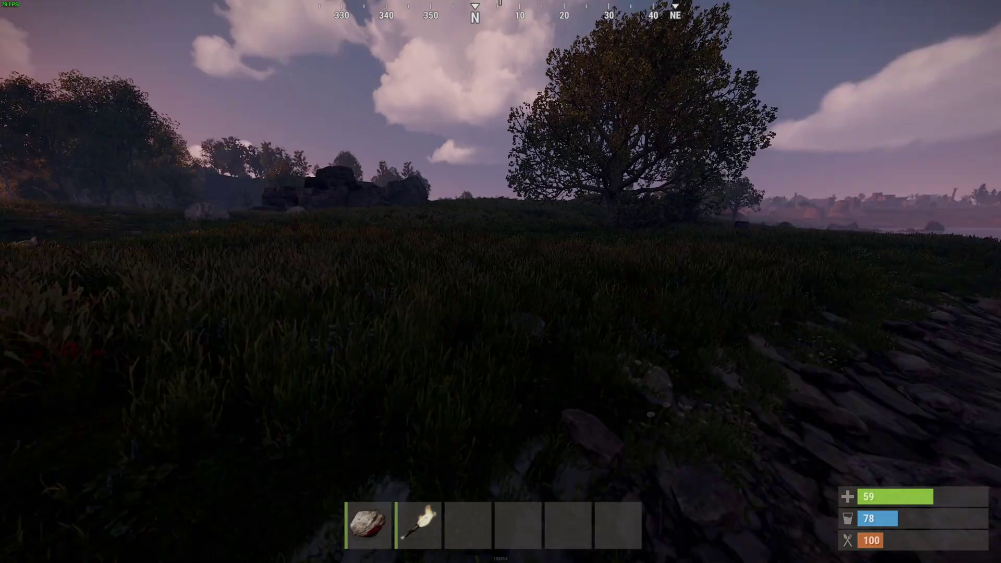
{"action": "key", "text": "Escape"}
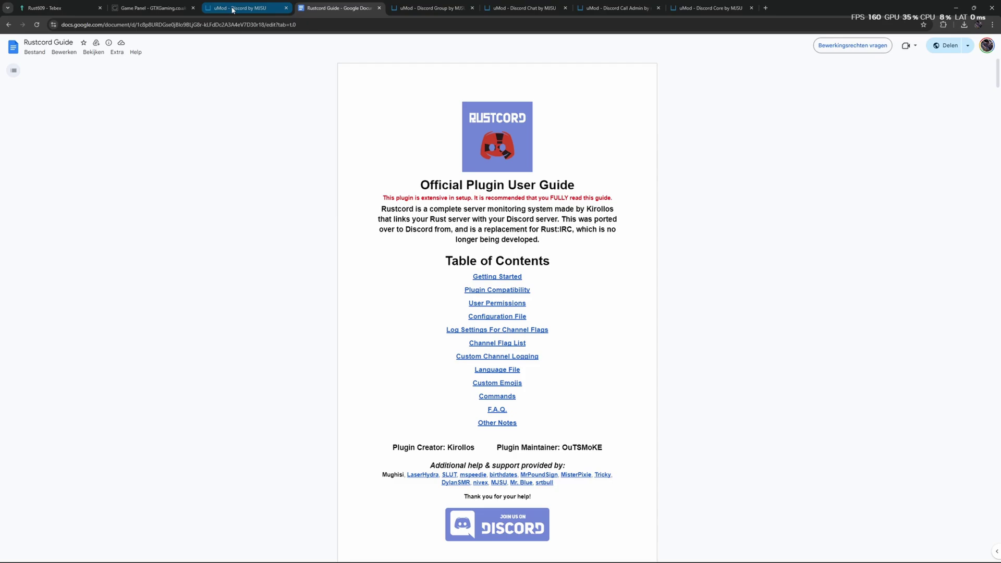
Review the Rustcord Guide from Getting Started to Configuration File, and return to the uMod Discord extension page.
{"action": "scroll", "coordinate": [602, 332], "scroll_direction": "down", "scroll_amount": 10}
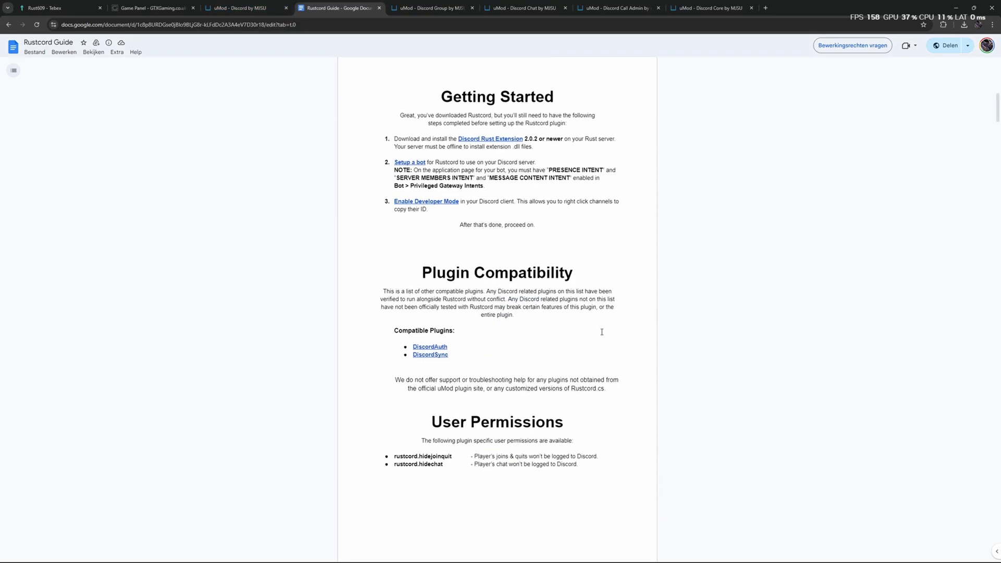
{"action": "scroll", "coordinate": [601, 332], "scroll_direction": "down", "scroll_amount": 1}
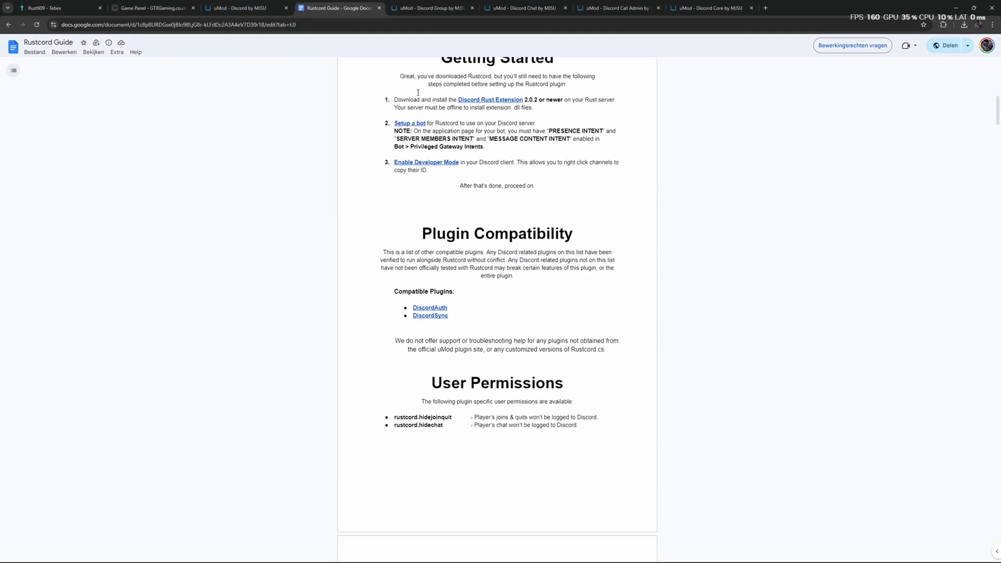
{"action": "scroll", "coordinate": [575, 246], "scroll_direction": "down", "scroll_amount": 6}
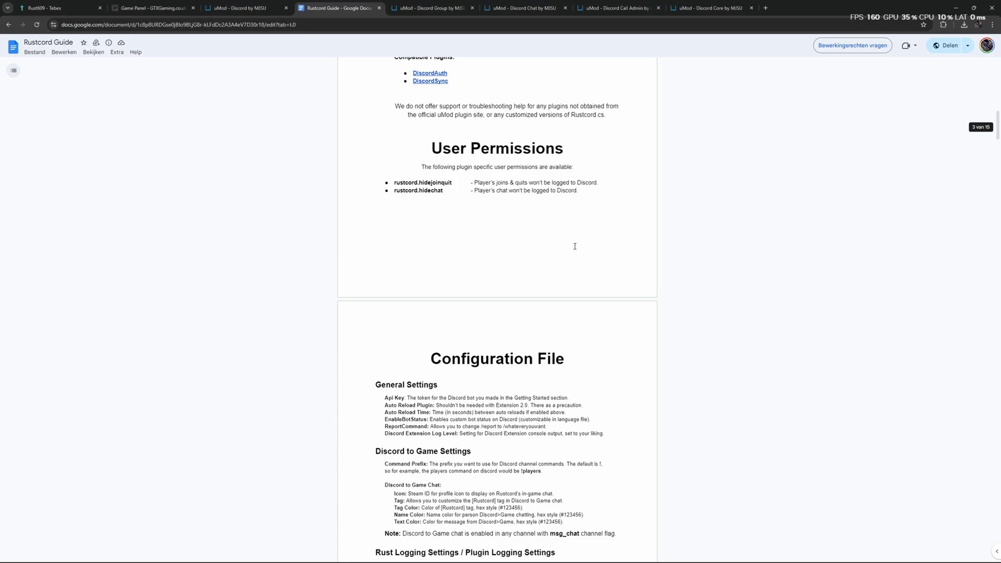
{"action": "scroll", "coordinate": [575, 246], "scroll_direction": "down", "scroll_amount": 2}
{"action": "key", "text": "ctrl+shift+Tab"}
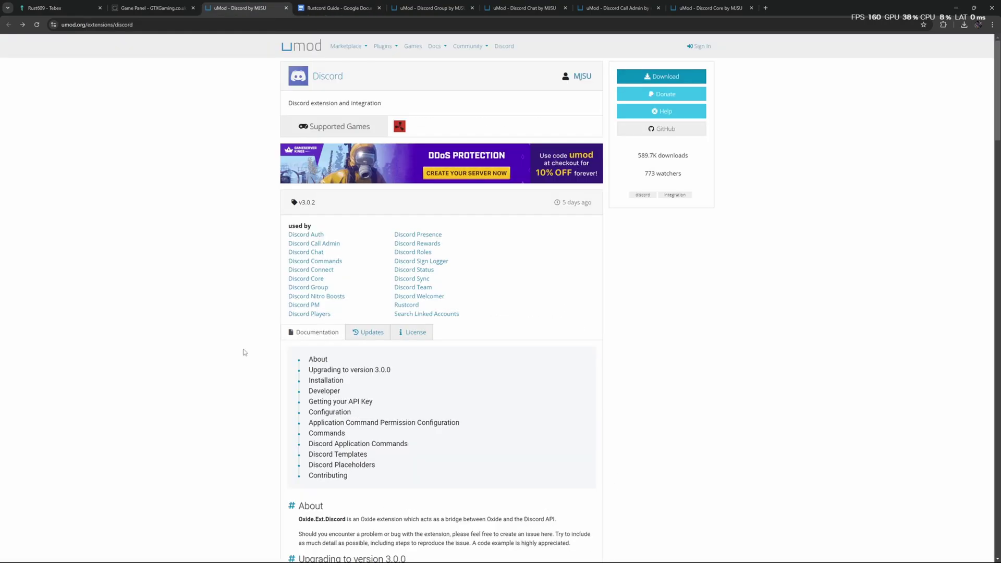